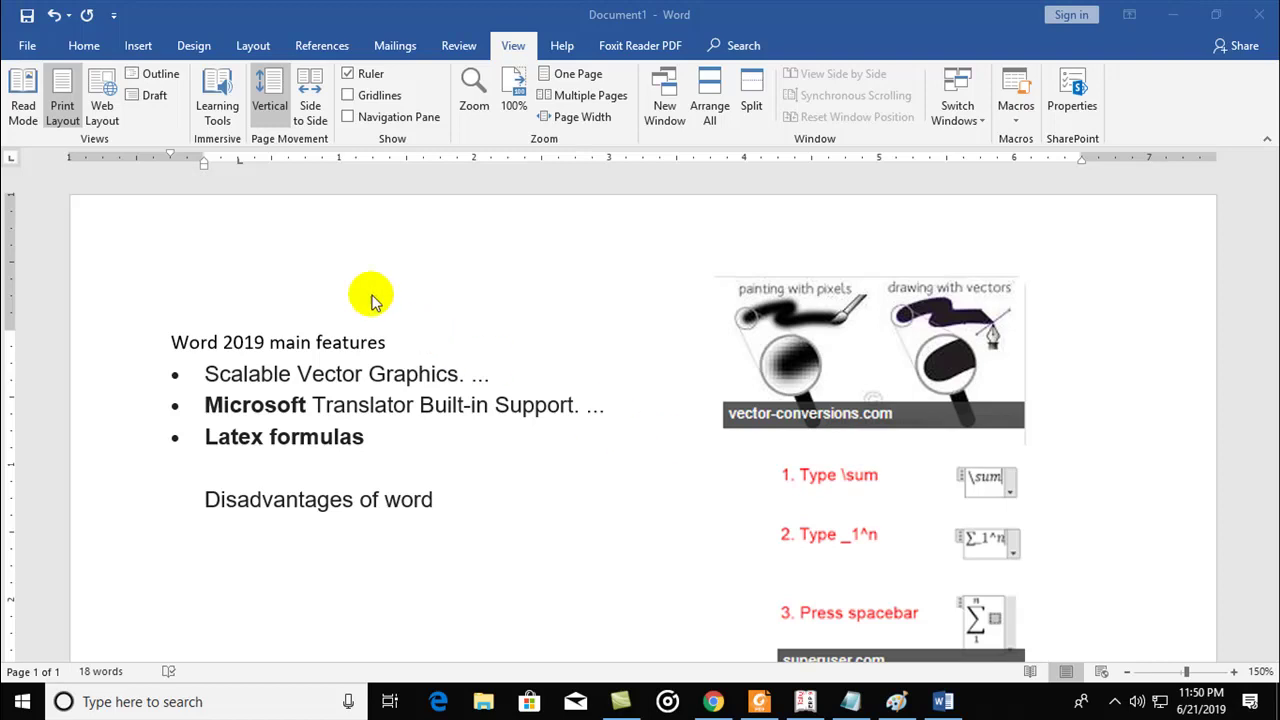
Activate the Word window holding the feature-list document and switch to the Home ribbon.
click(92, 52)
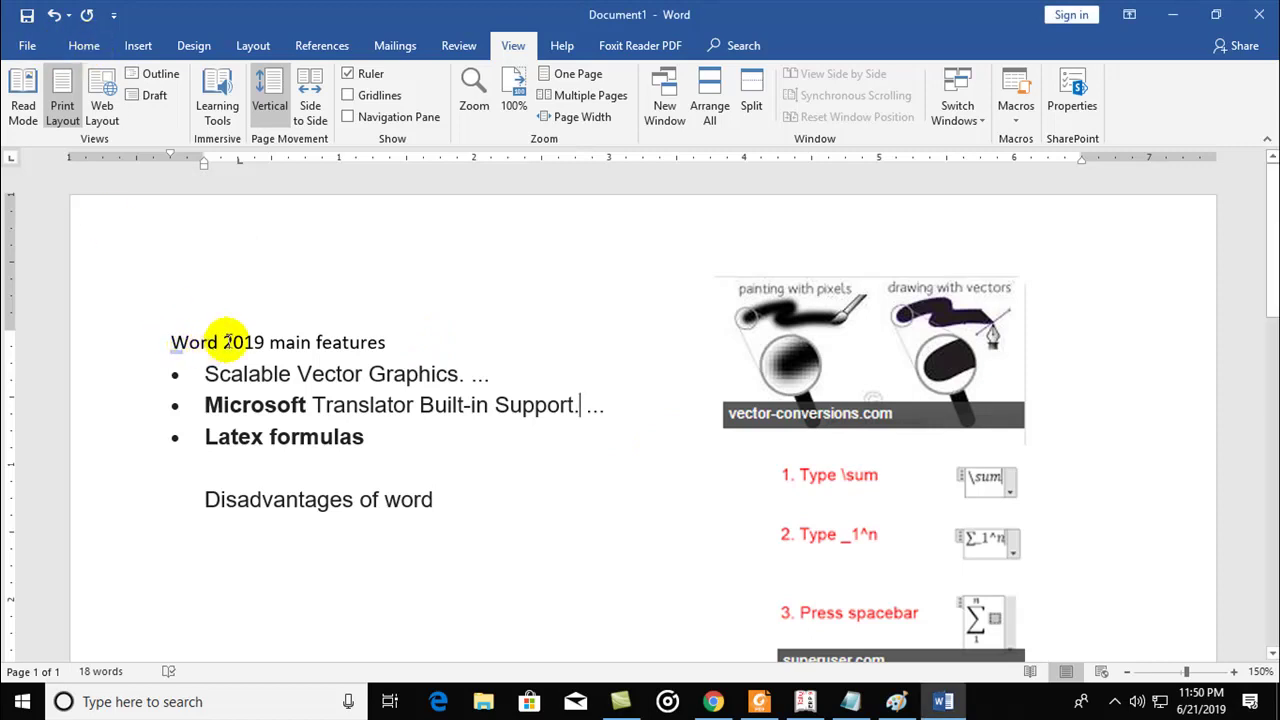
click(84, 44)
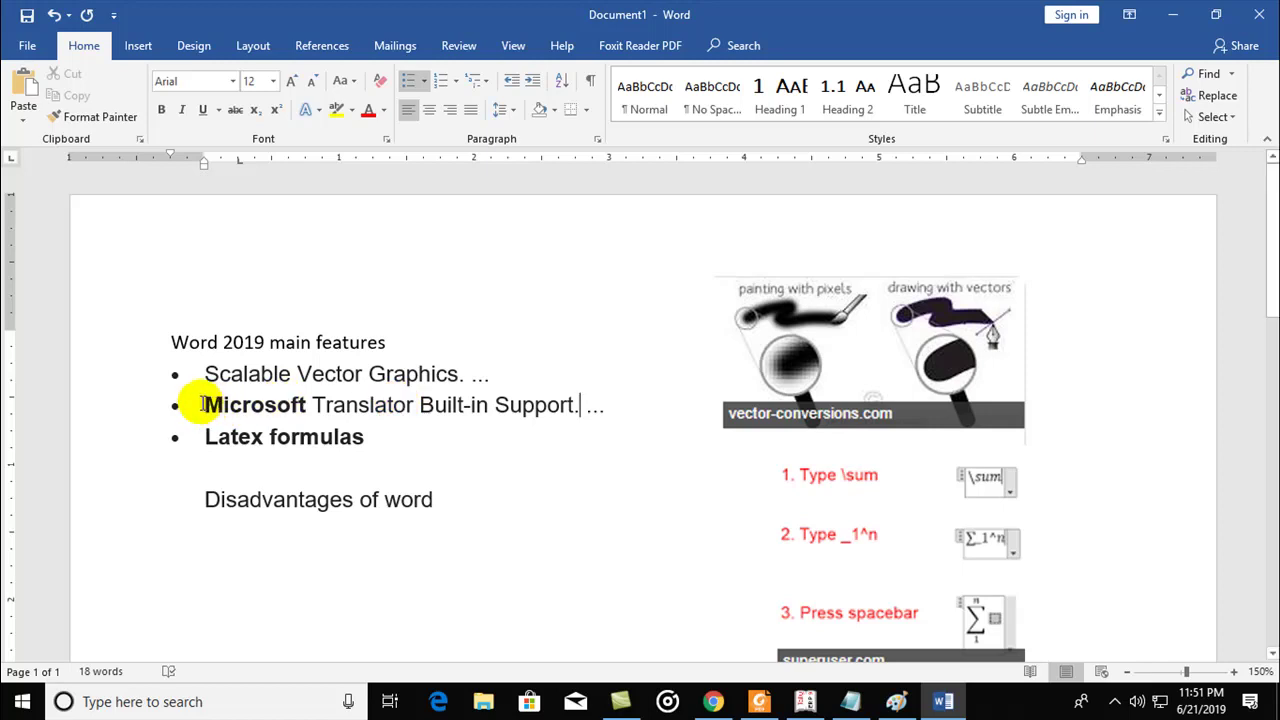
drag(204, 405, 243, 405)
drag(331, 397, 586, 405)
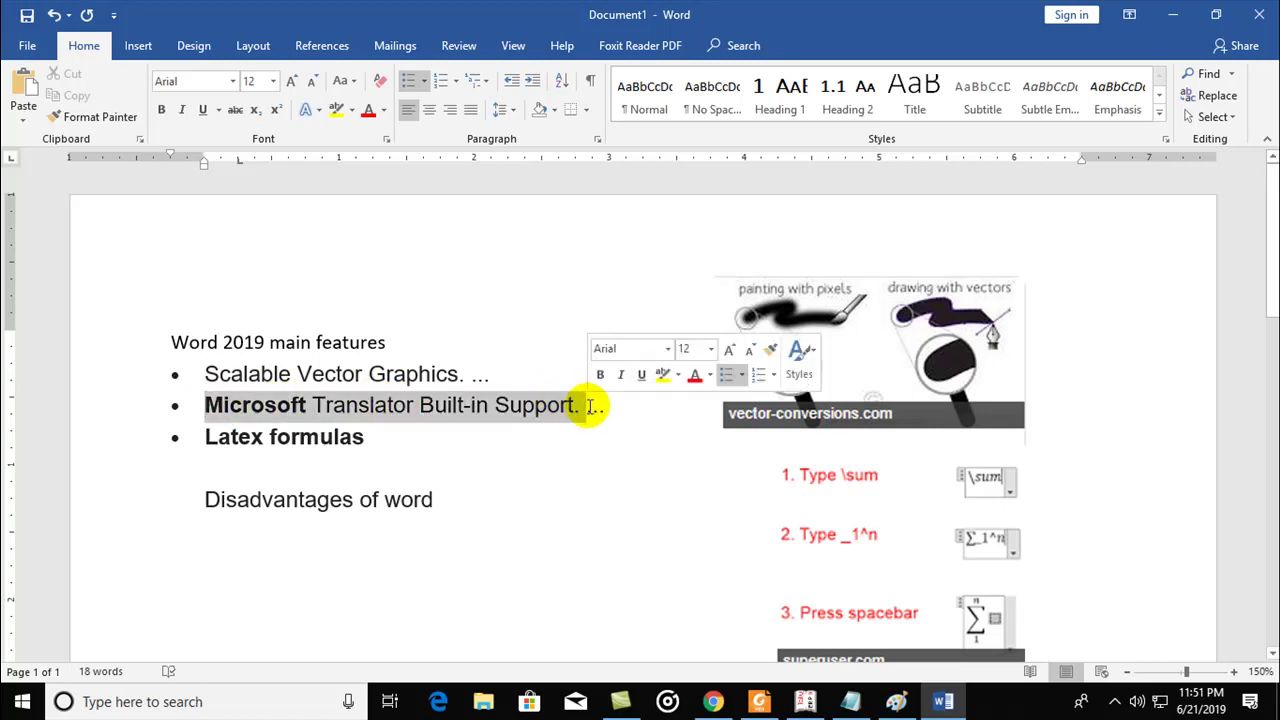
click(494, 420)
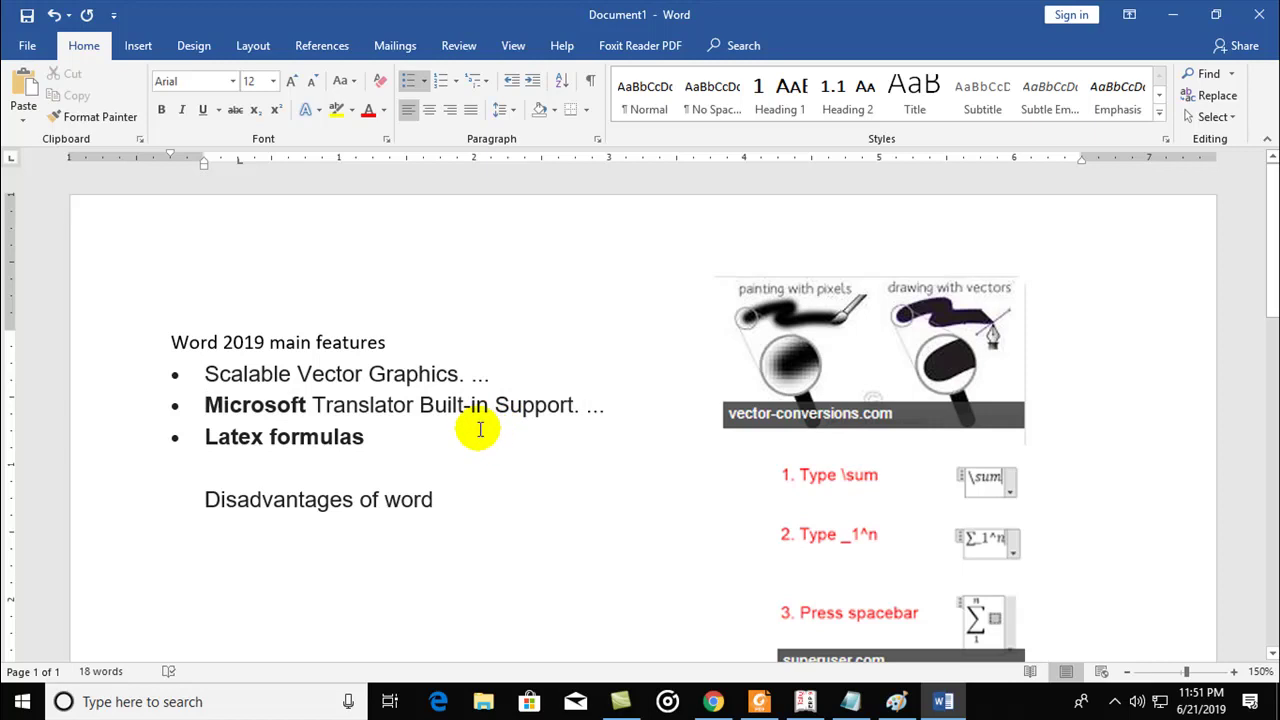
drag(204, 437, 276, 437)
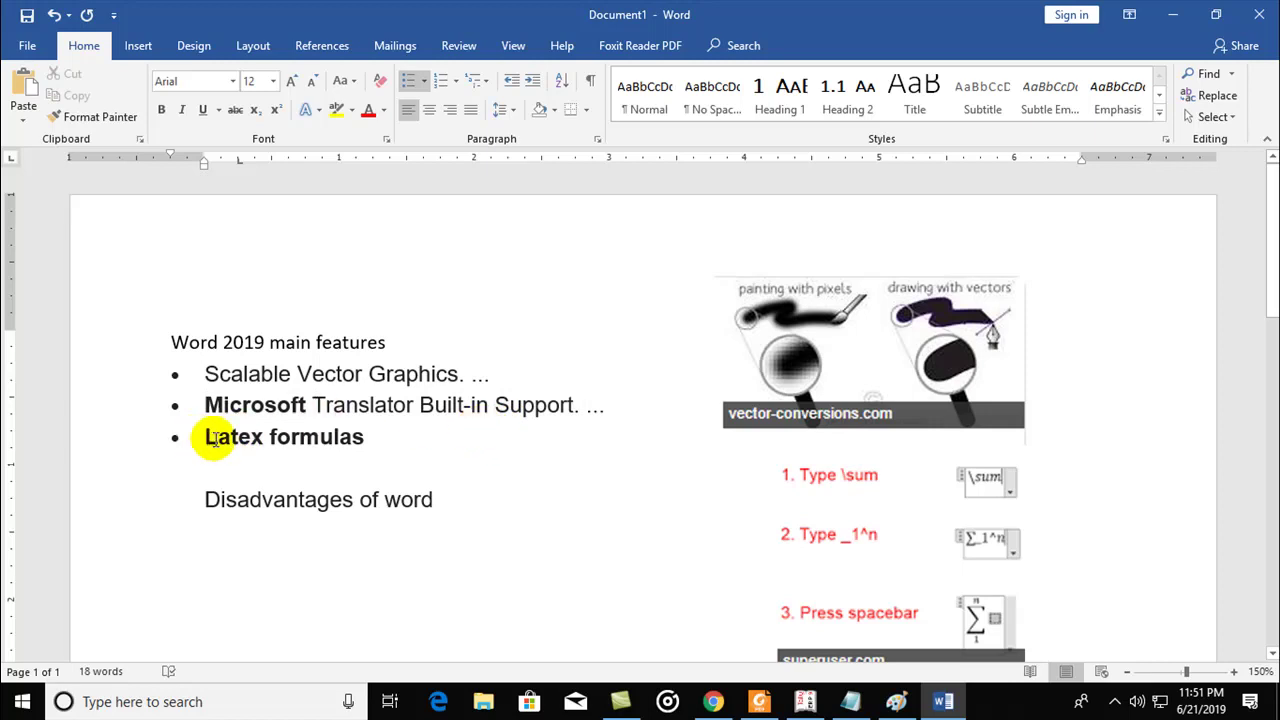
click(587, 465)
scroll(587, 465, down, 3)
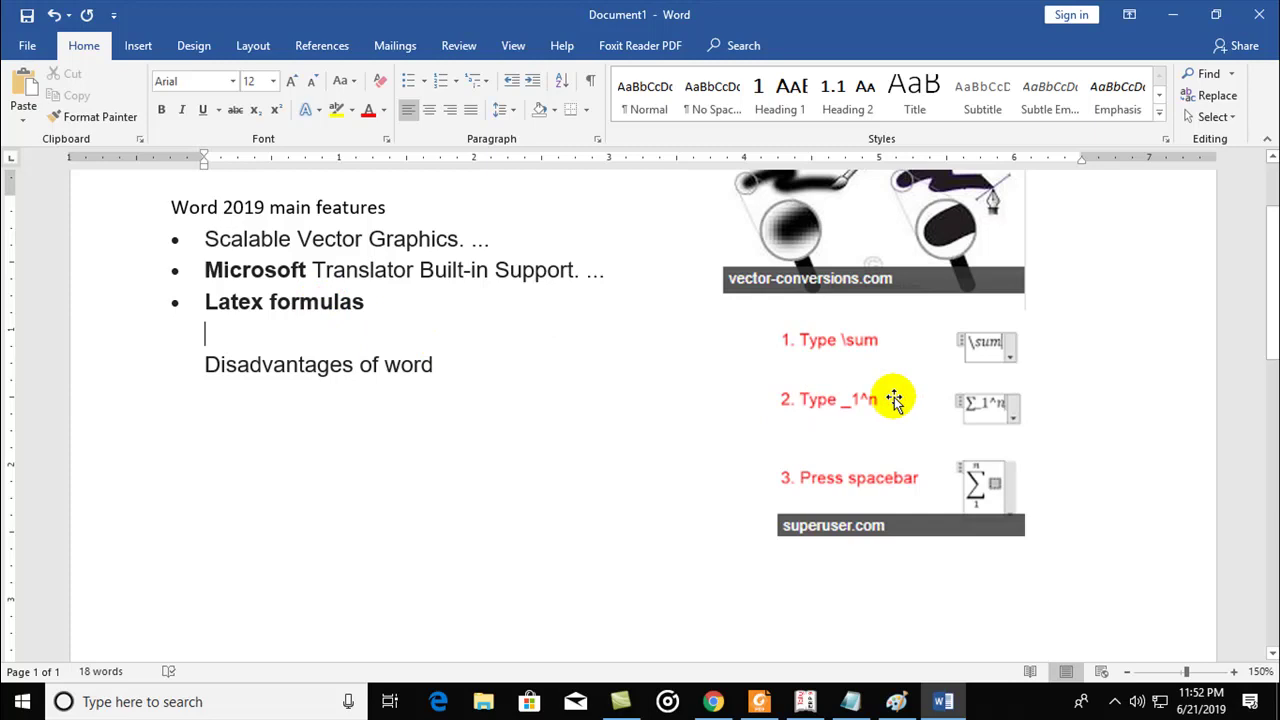
scroll(894, 400, up, 3)
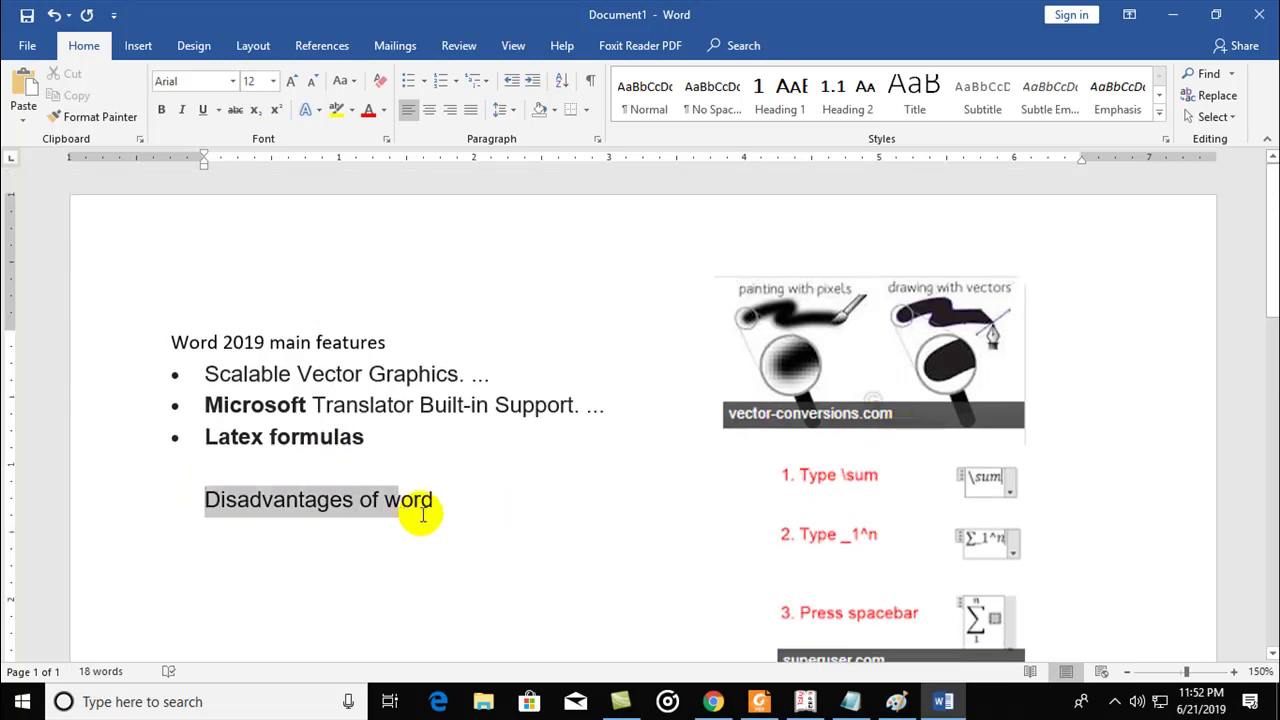
drag(205, 495, 449, 503)
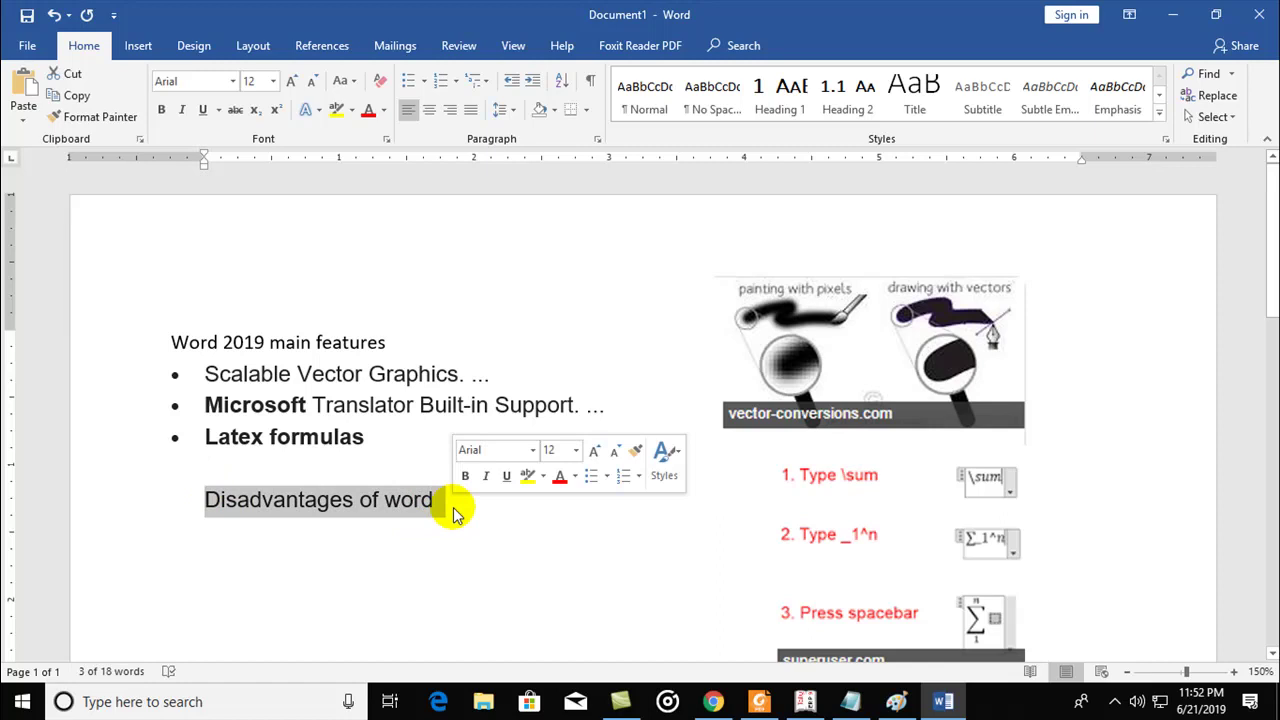
click(384, 500)
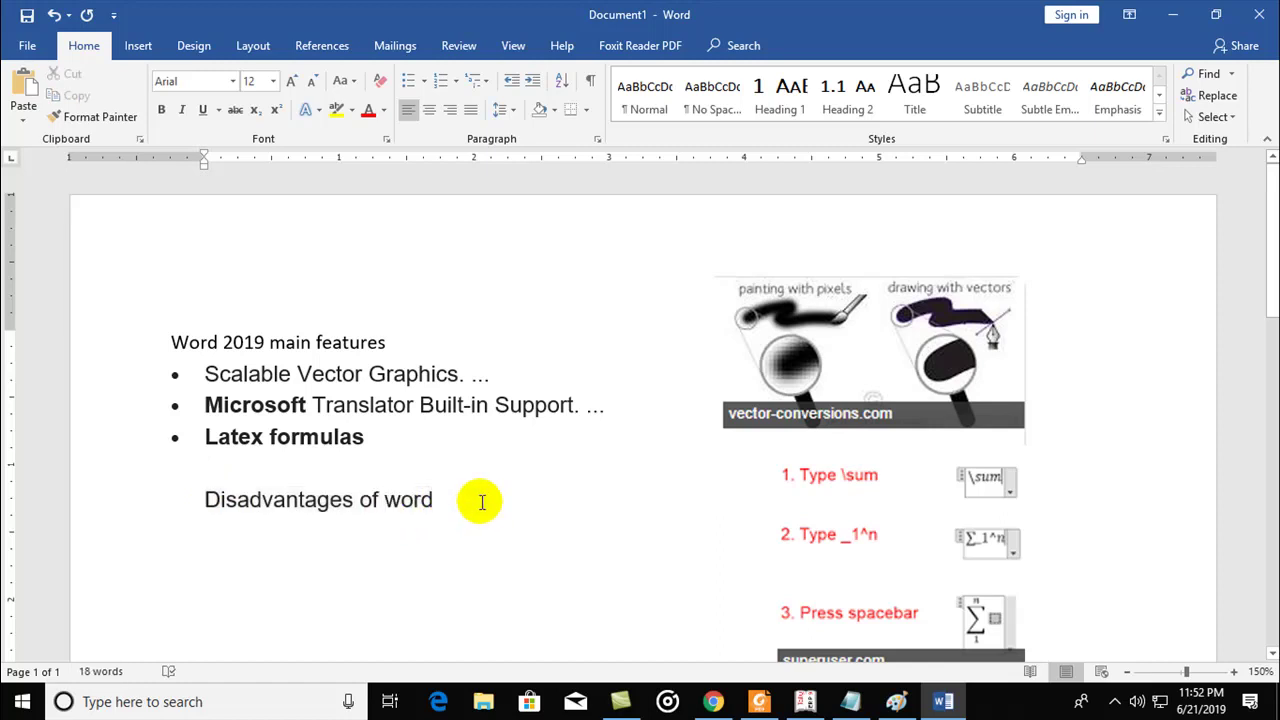
Add lines 'Windows 10 operating system', 'Windows 7 or 8 or 8.1' and 'Windows 7 feb 14 2020' under Disadvantages.
key(Return)
text(ndows 10 operating system Wi)
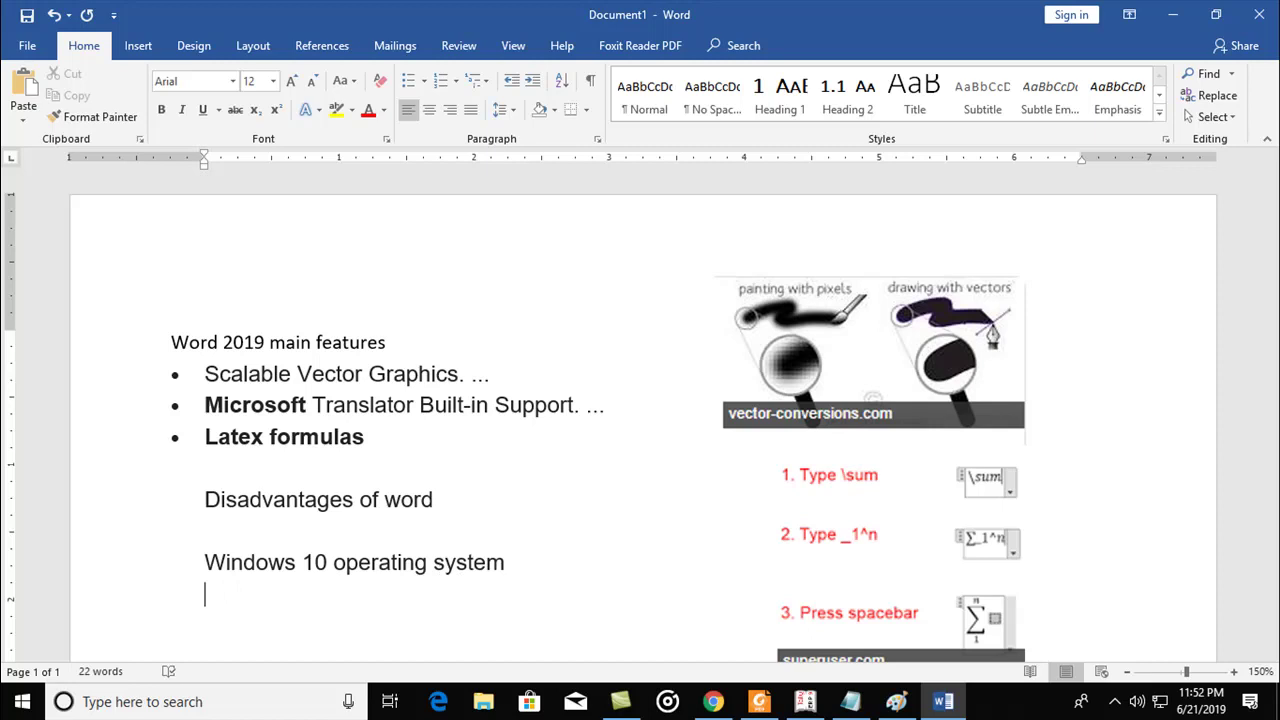
text(ndows 7)
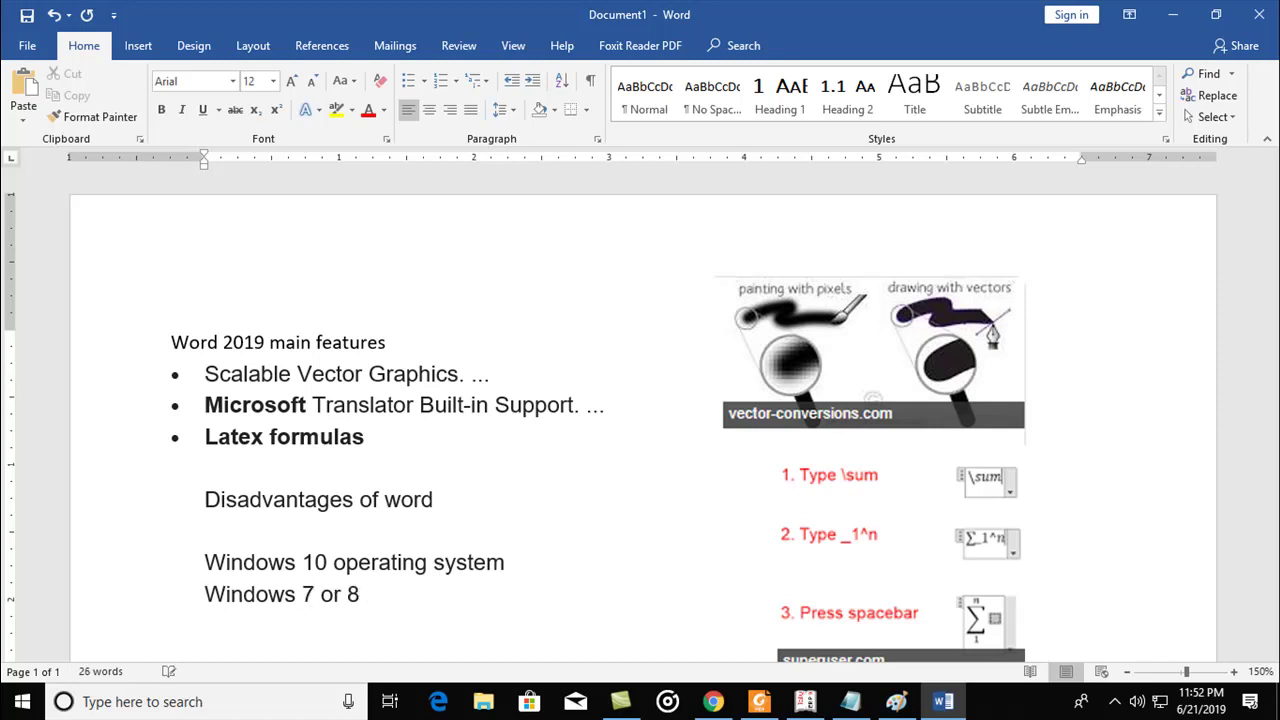
text( or 8.1)
scroll(470, 360, down, 3)
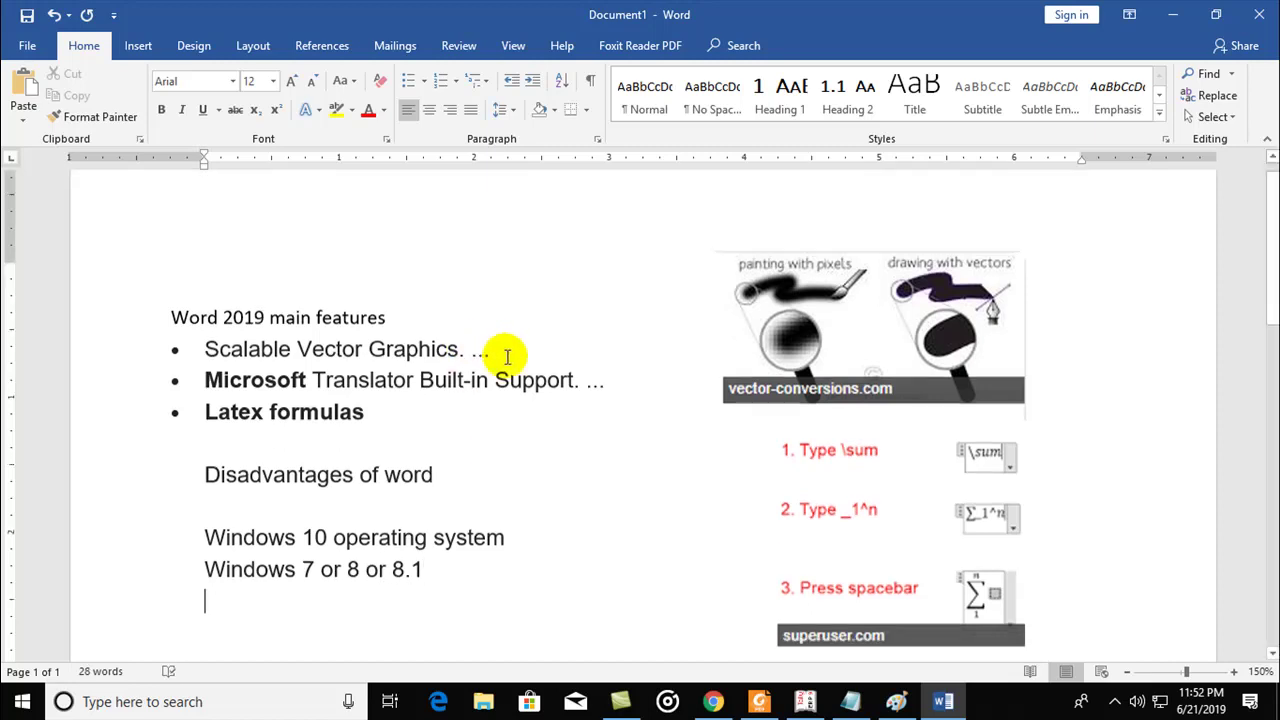
key(Return)
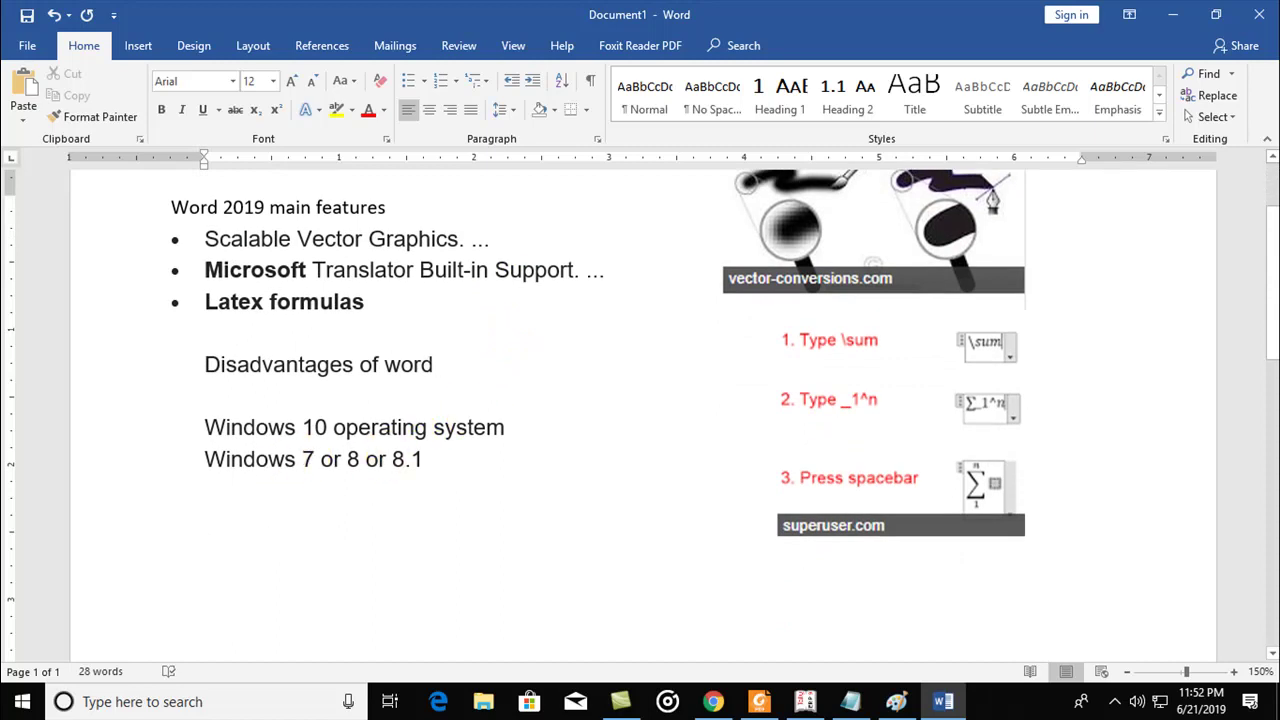
text(windows )
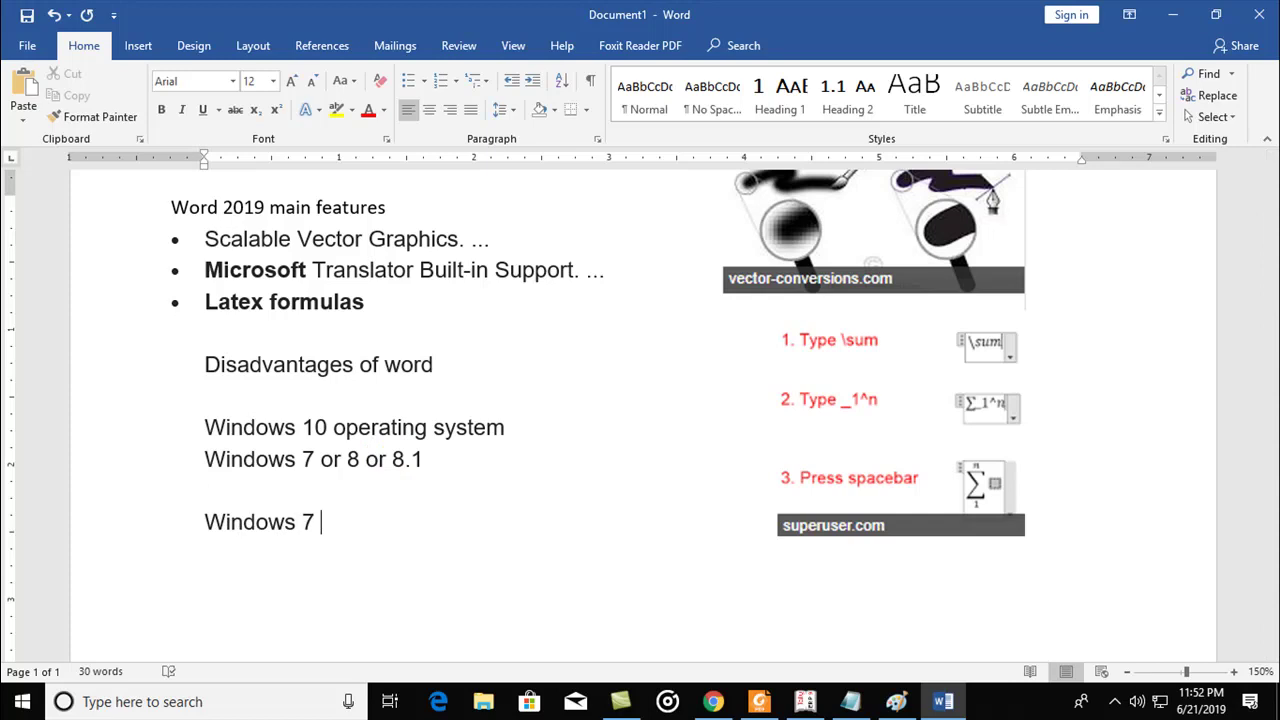
text(feb 1)
text(4 2010)
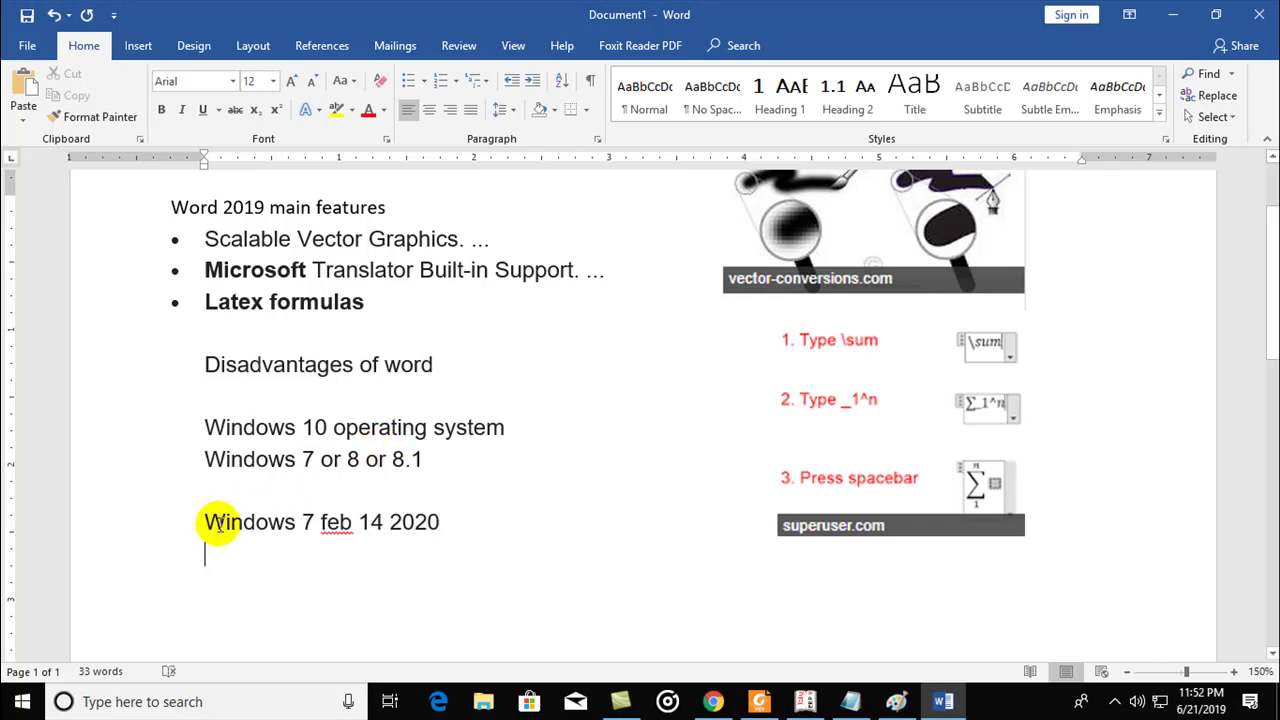
Practise selecting and deselecting the Windows 7 line, Windows 10 words and 'Word 2019' title.
drag(204, 521, 465, 521)
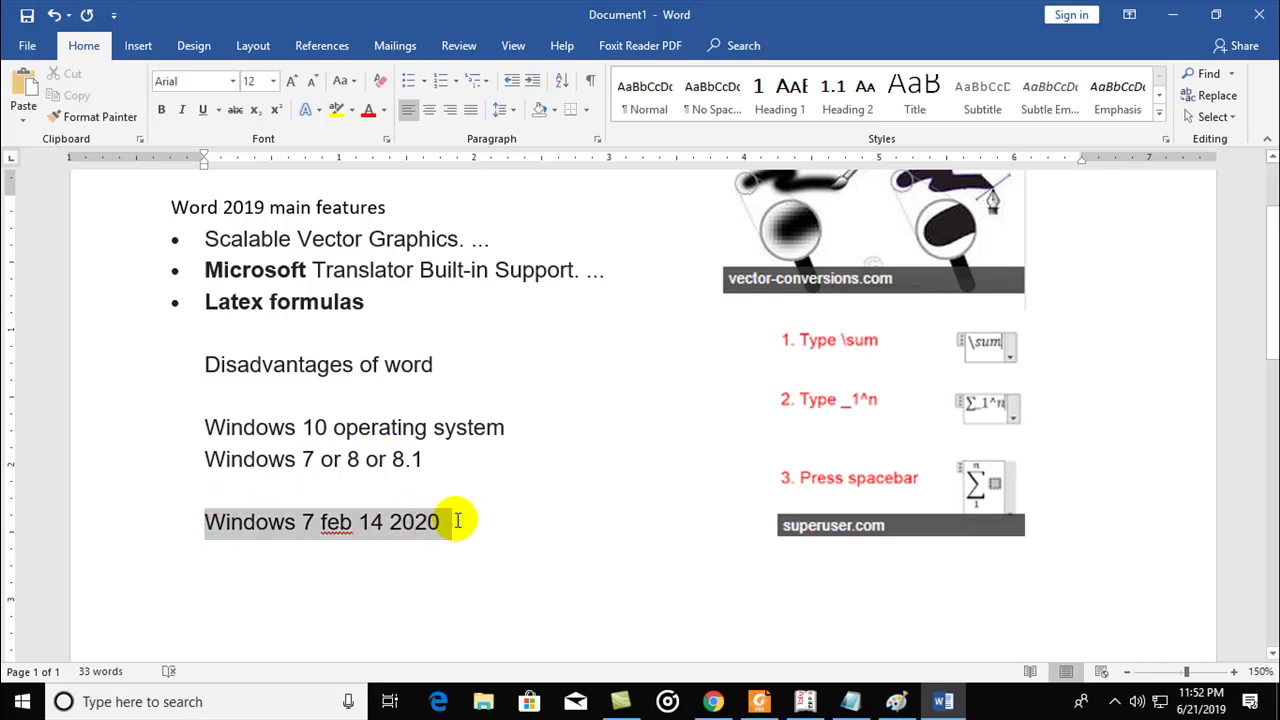
click(428, 459)
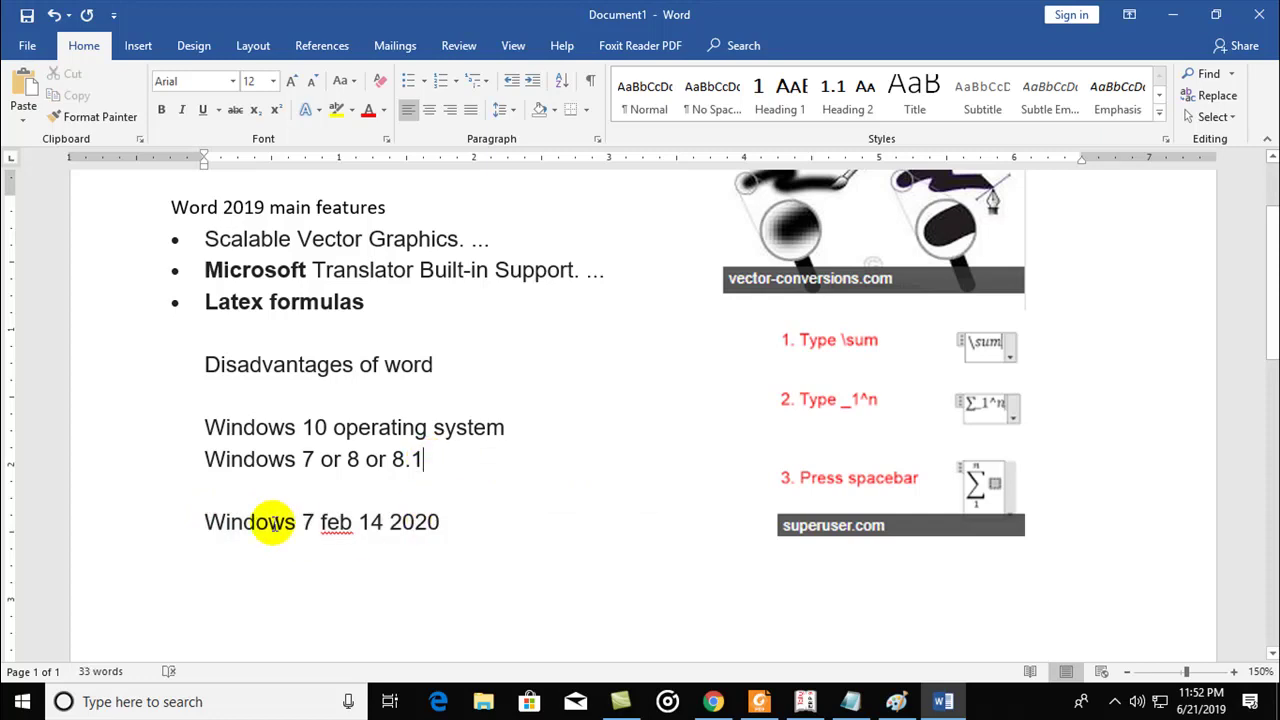
drag(205, 522, 430, 521)
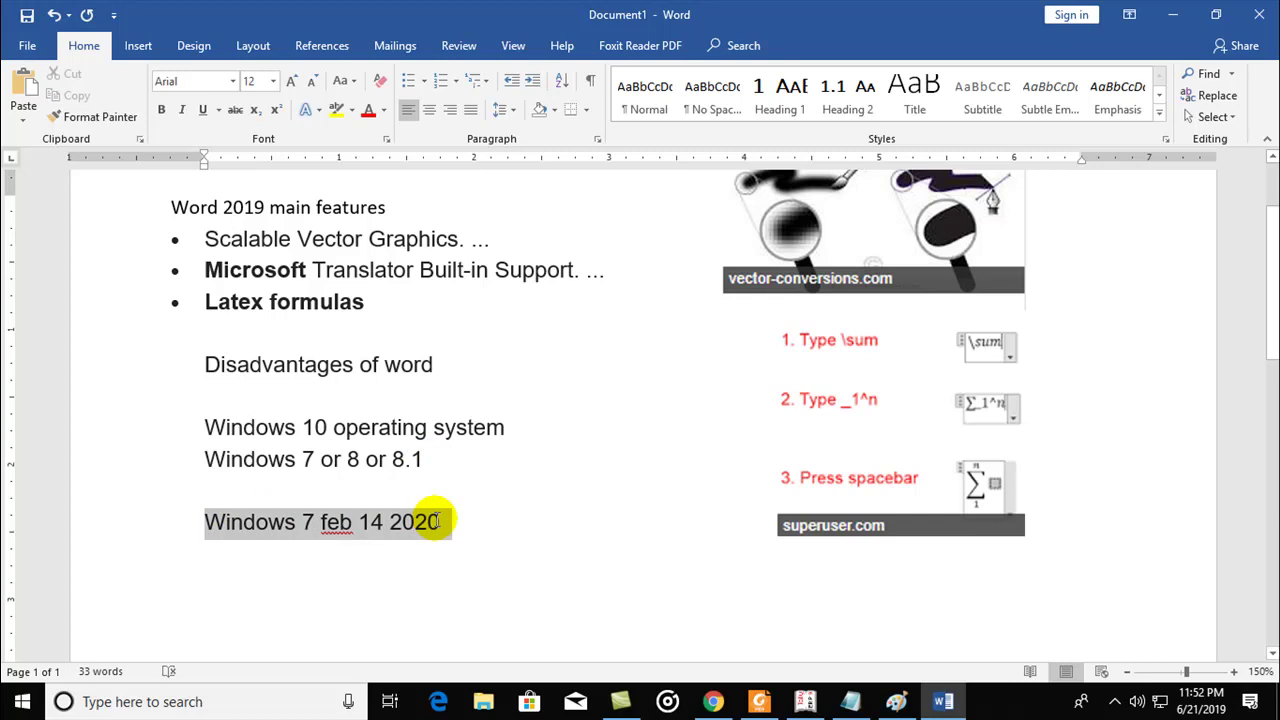
click(450, 530)
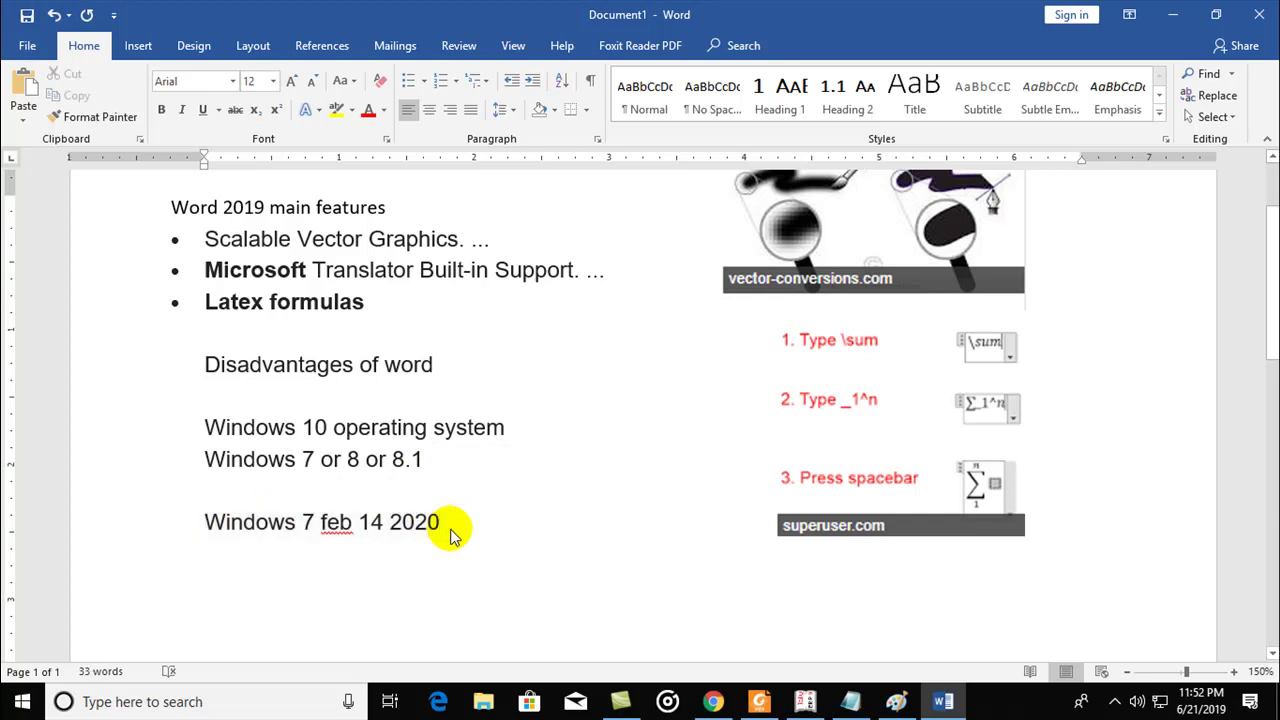
scroll(450, 530, up, 3)
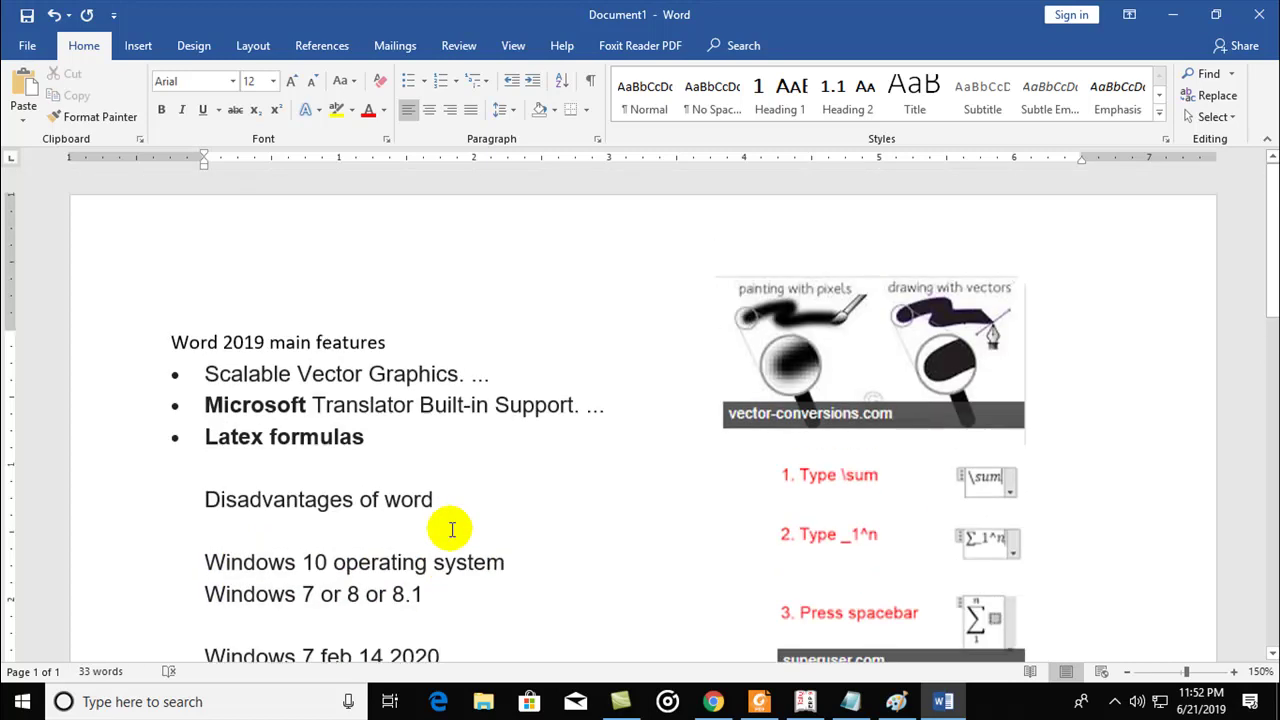
scroll(452, 530, down, 2)
drag(204, 495, 328, 497)
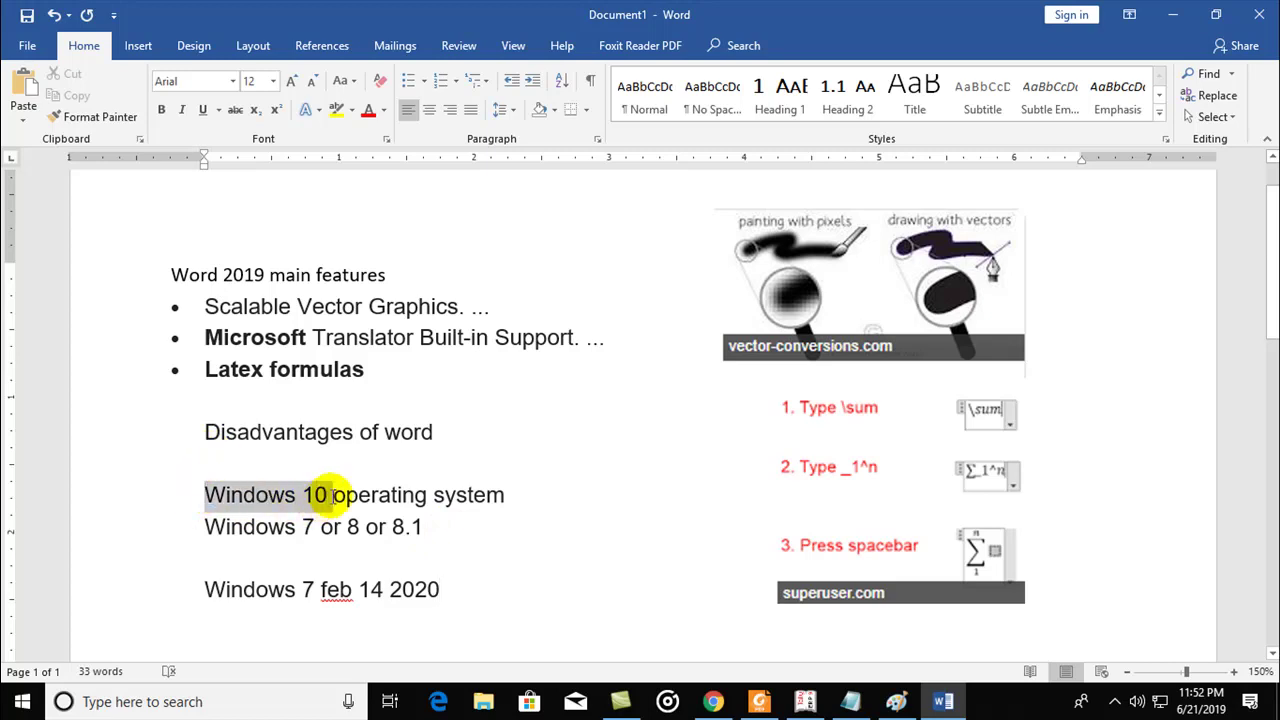
click(454, 525)
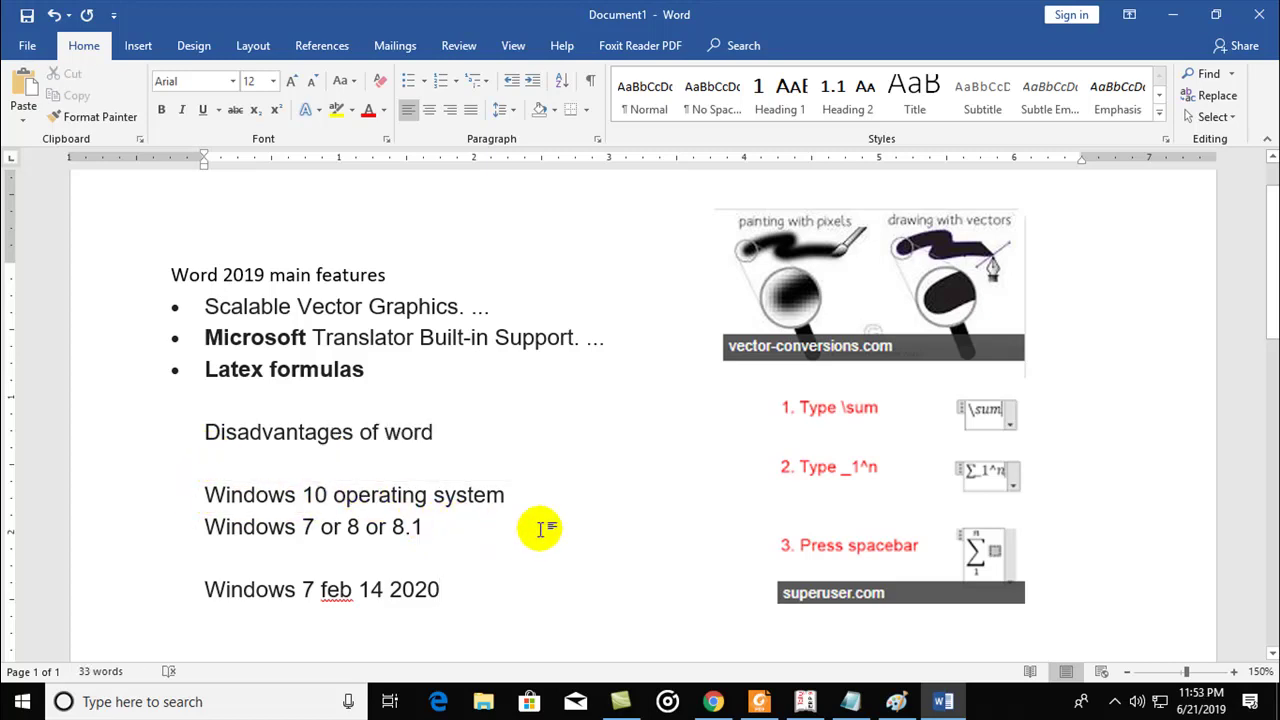
drag(167, 273, 264, 275)
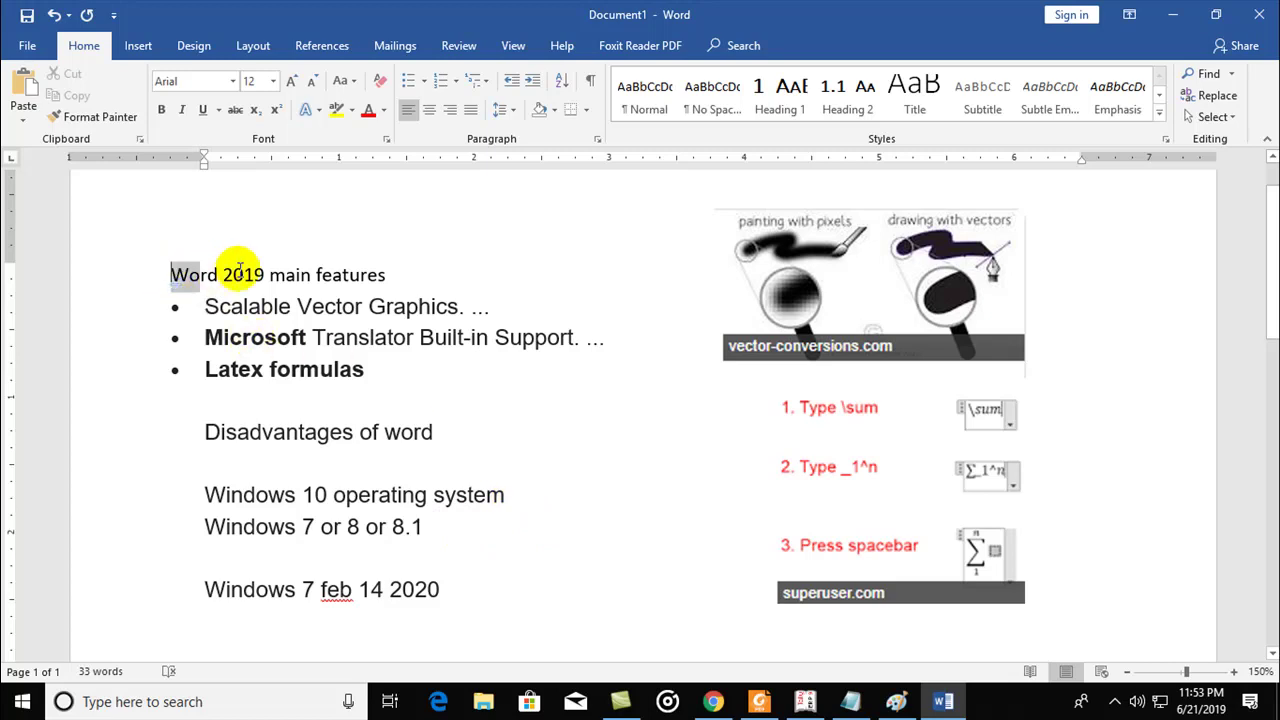
click(478, 416)
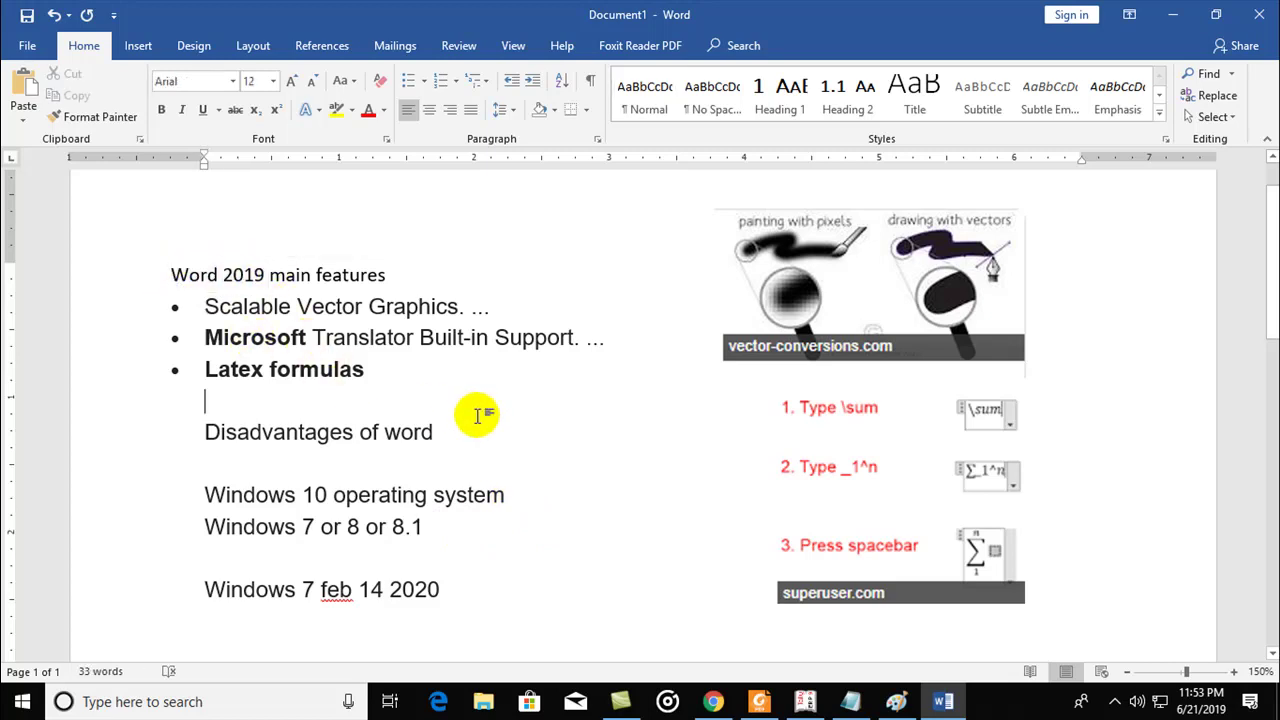
Clear the whole document and type 'Uses' followed by 'Type the data and get print'.
key(ctrl+a)
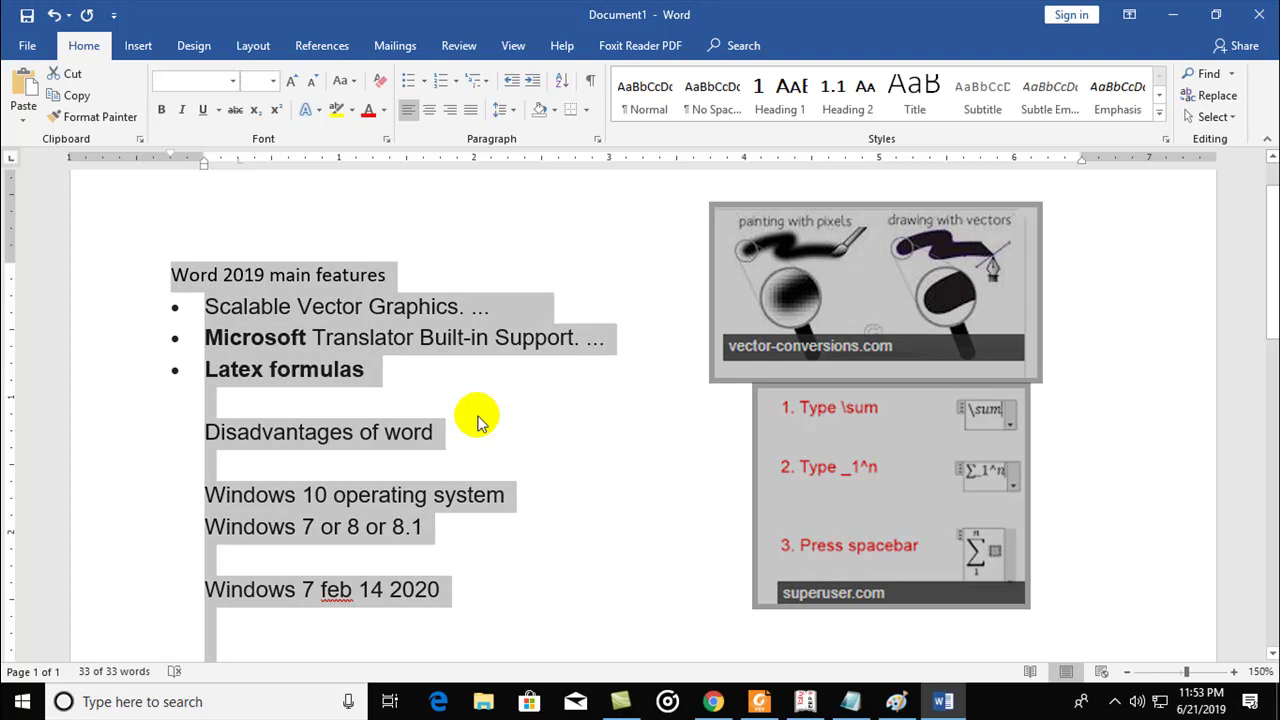
key(Delete)
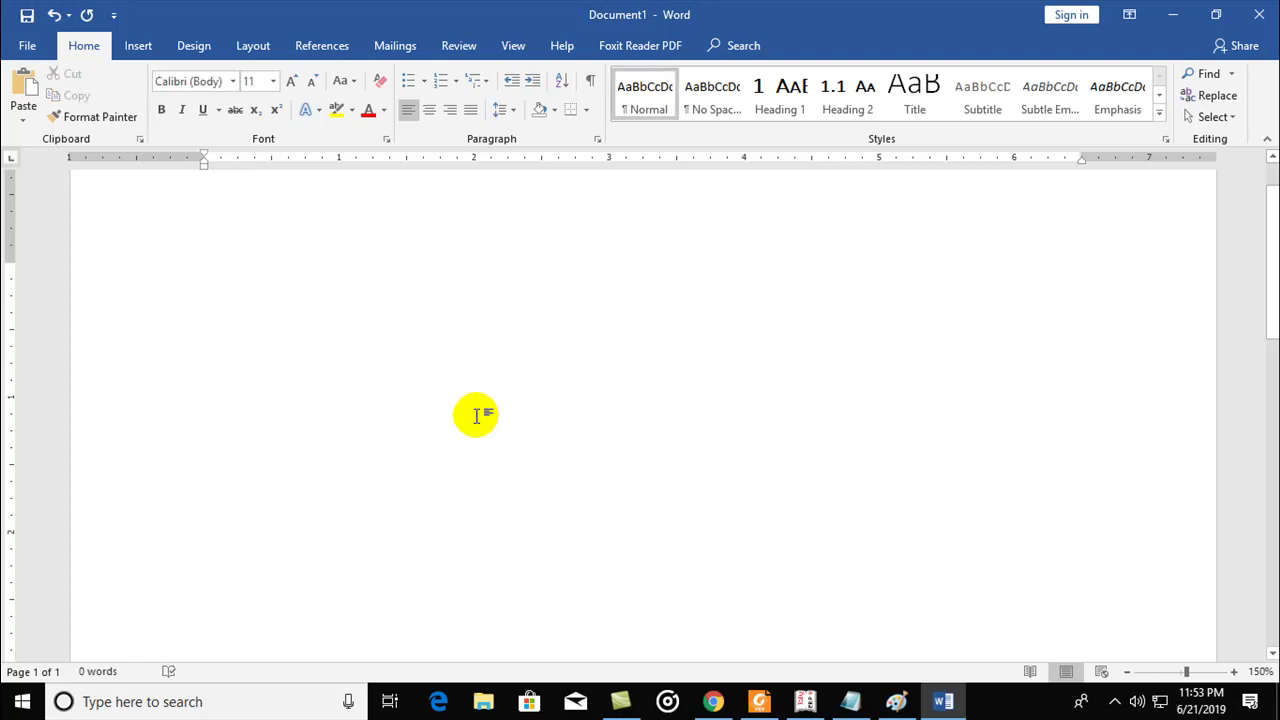
text(uses)
key(Return)
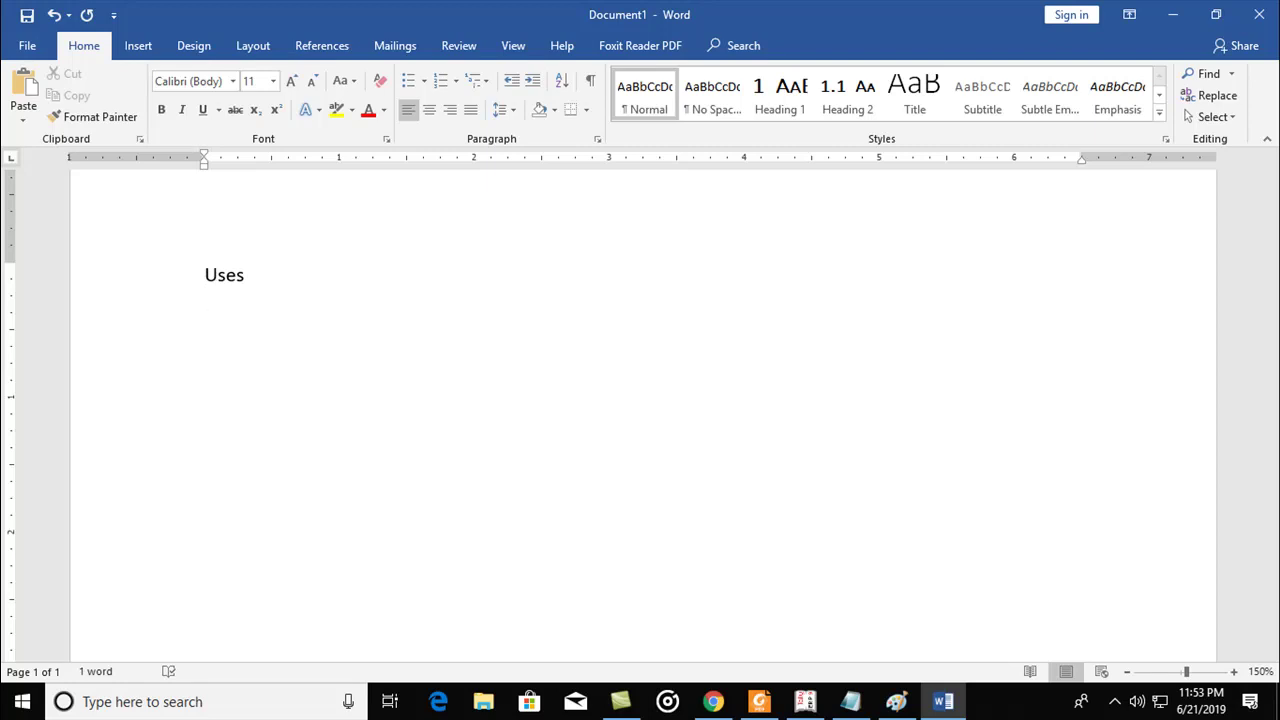
text(Type)
text( the data and get print)
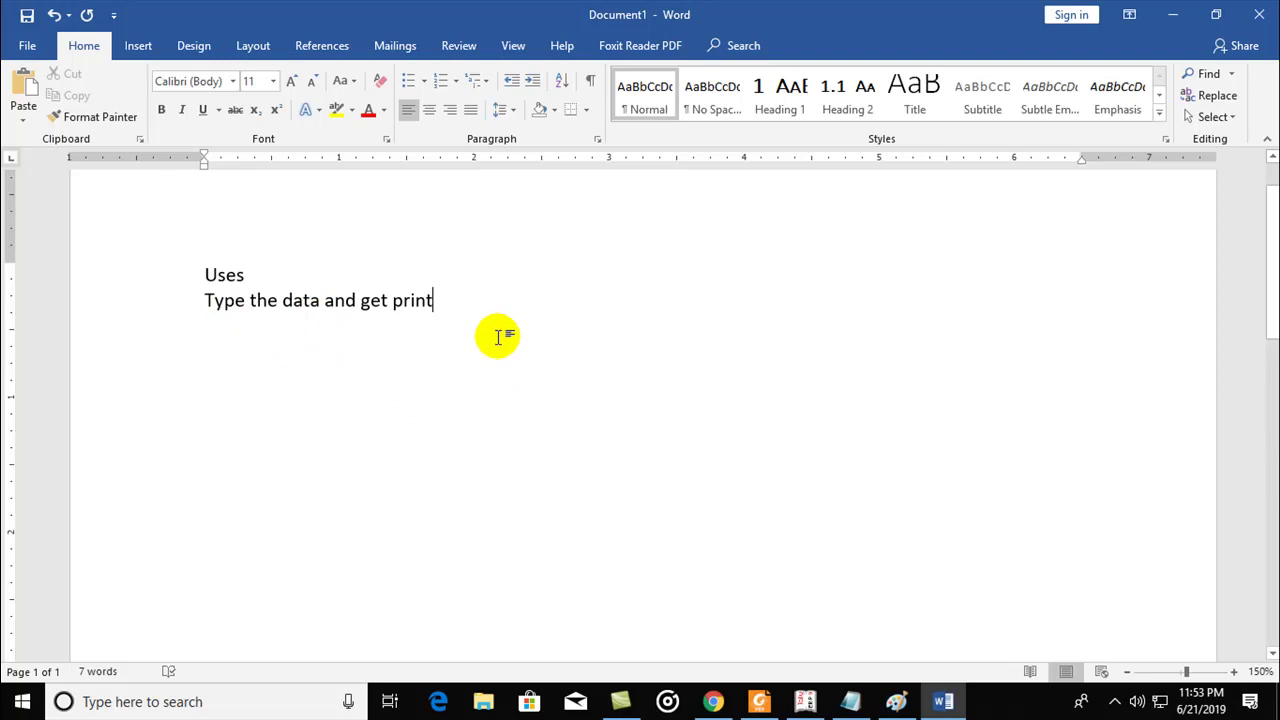
Practise drag-selecting the 'Type the data and get print' line.
drag(204, 300, 472, 302)
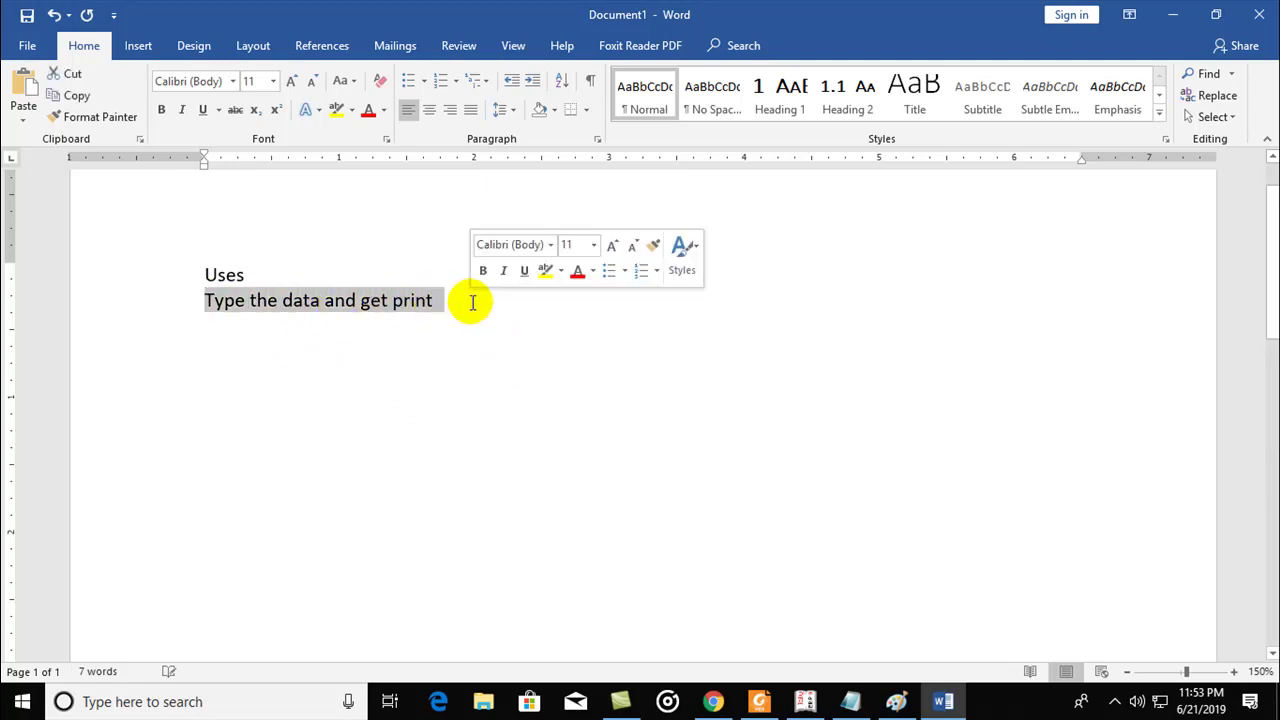
click(479, 306)
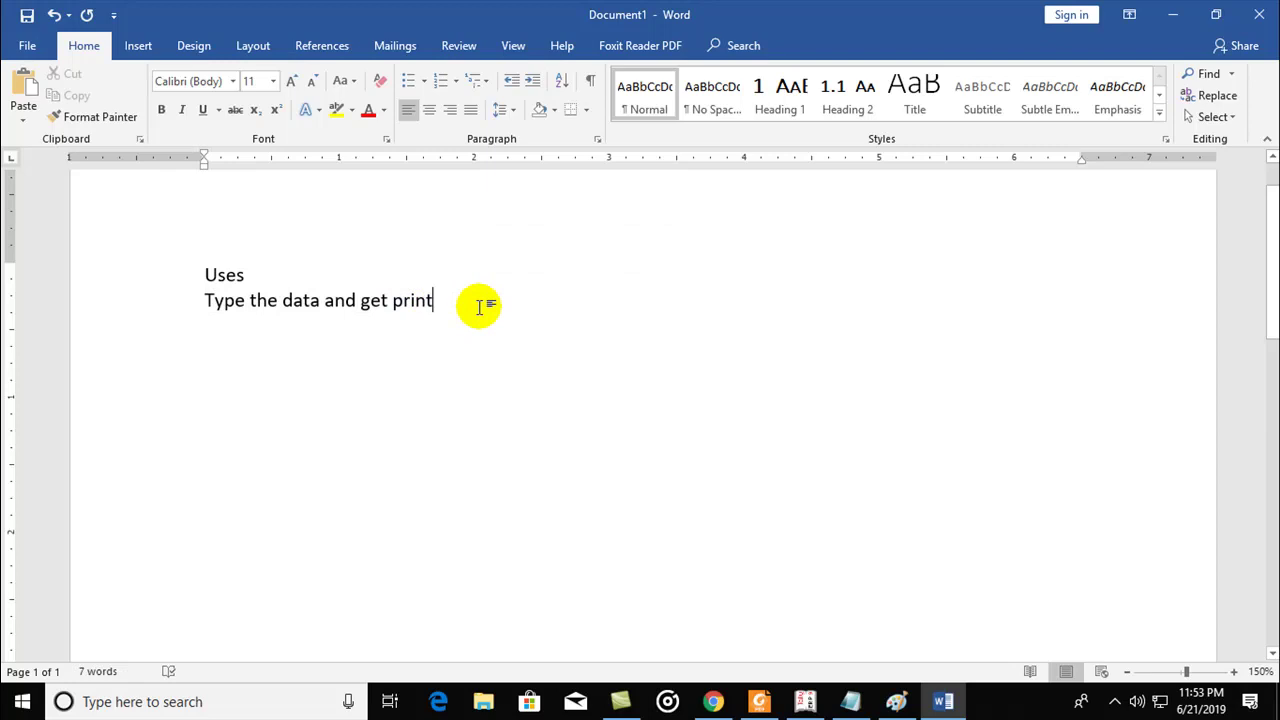
drag(200, 301, 414, 314)
click(410, 312)
click(430, 301)
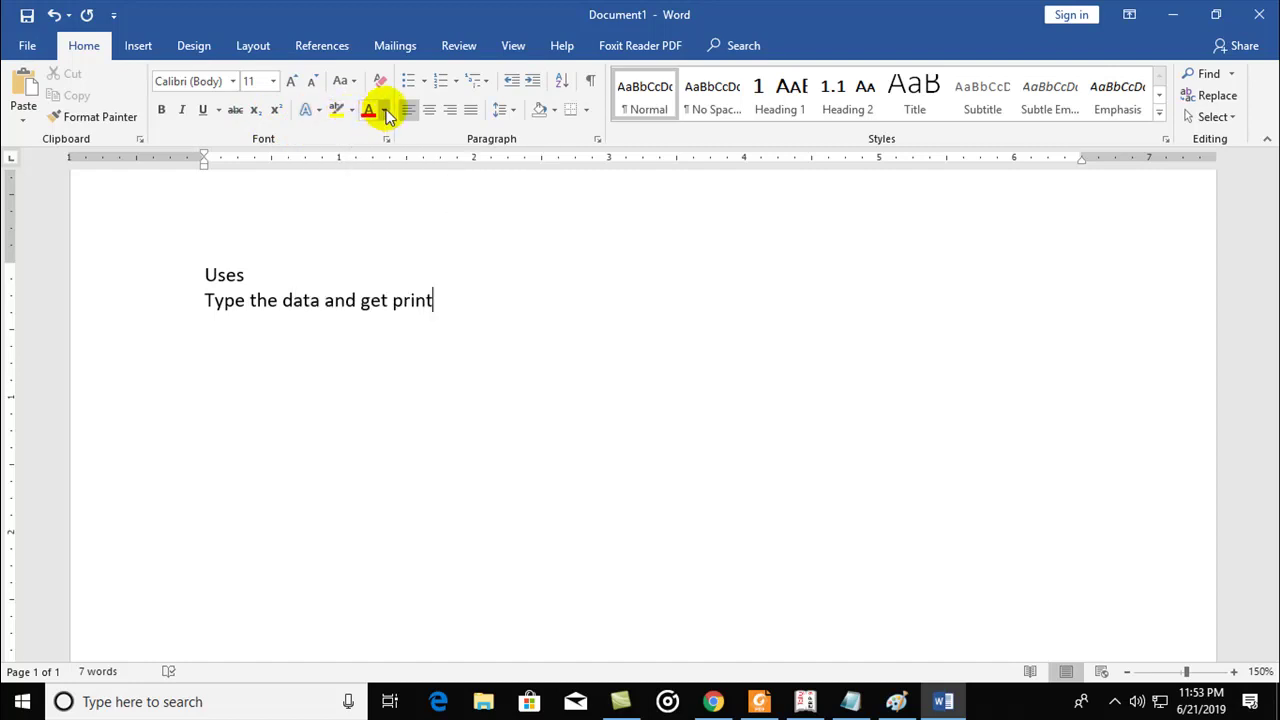
mouse_move(204, 273)
mouse_down()
mouse_move(347, 312)
mouse_move(451, 314)
mouse_up()
click(457, 354)
drag(205, 273, 441, 303)
click(443, 318)
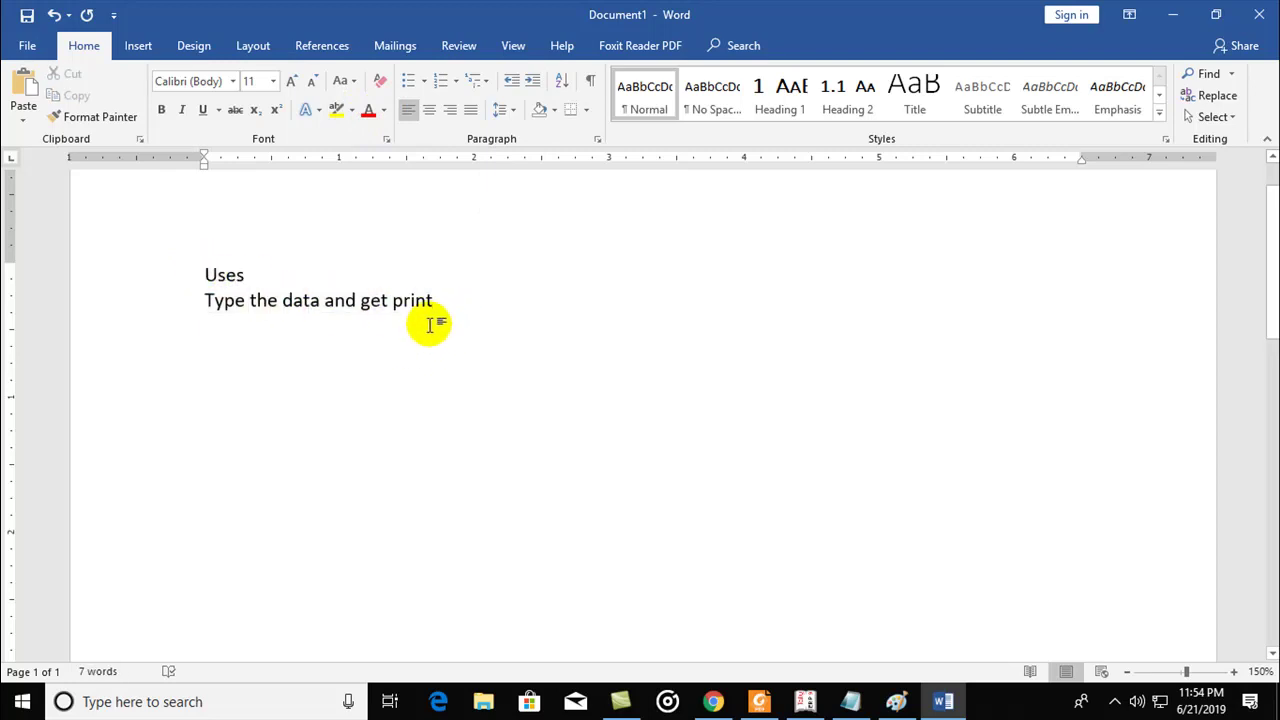
click(200, 275)
Select both lines of the Uses note and delete them.
click(246, 337)
click(445, 304)
drag(206, 275, 481, 312)
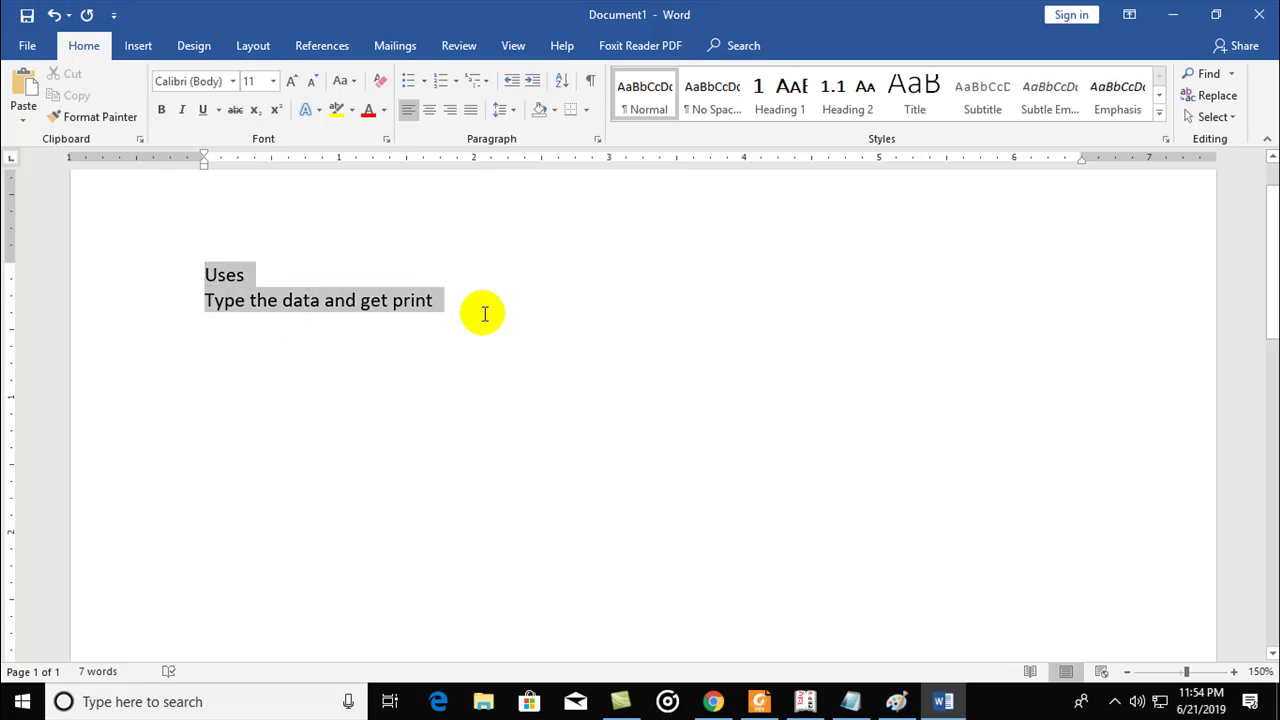
key(Delete)
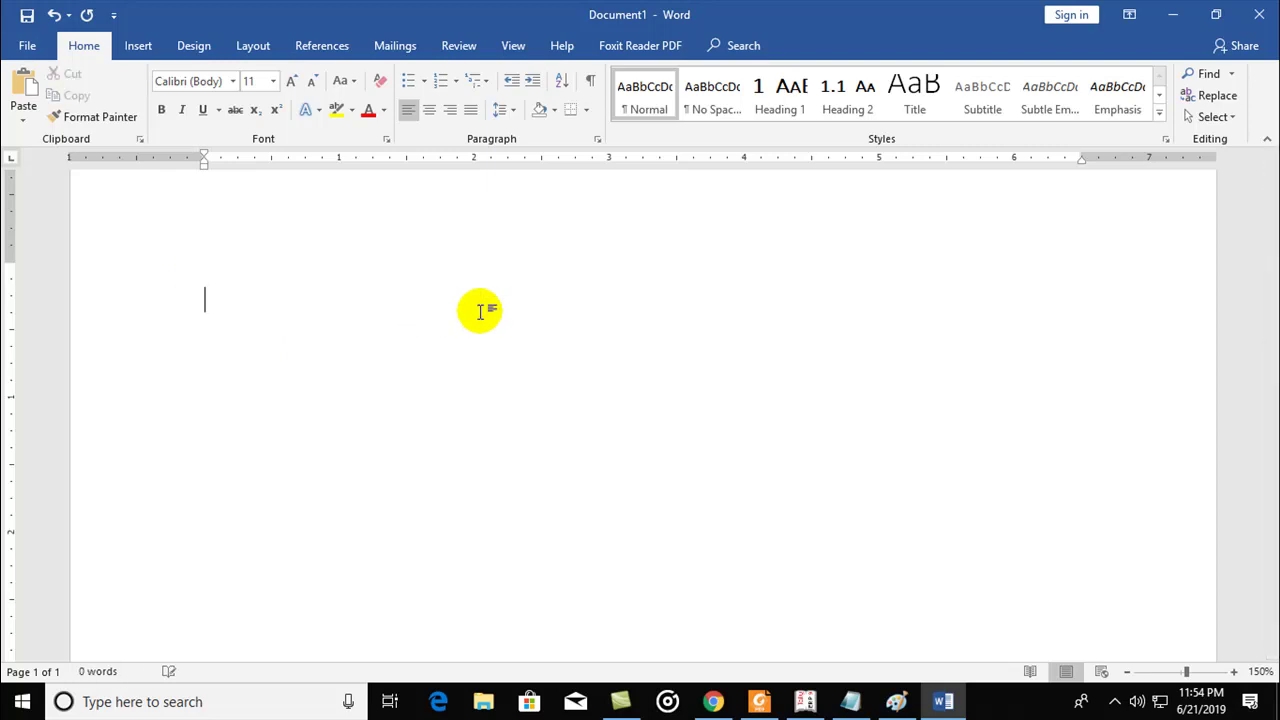
Type heading 'Way' and numbered step 1 'Start (windows button) – Microsoft office – Microsoft word'.
text(W)
key(BackSpace)
text(WaY)
key(BackSpace)
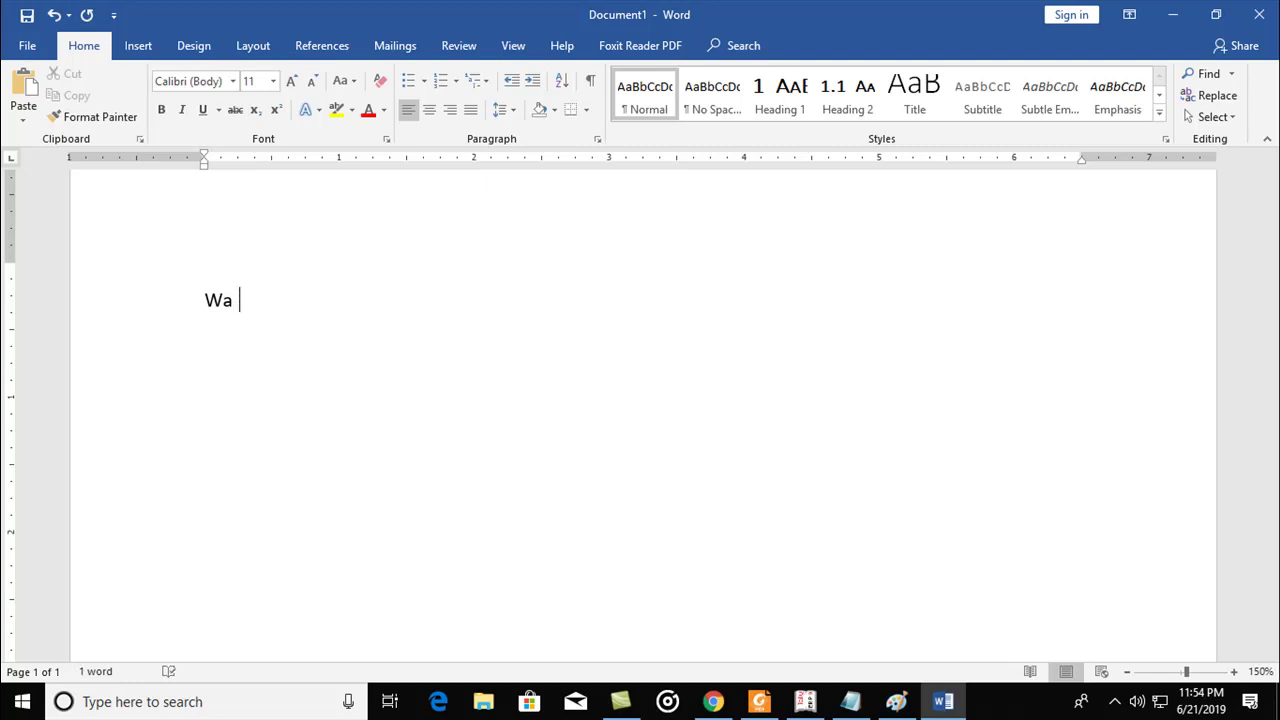
text(Y)
key(BackSpace)
key(BackSpace)
key(BackSpace)
text(Way)
key(Return)
text(Start)
text(w)
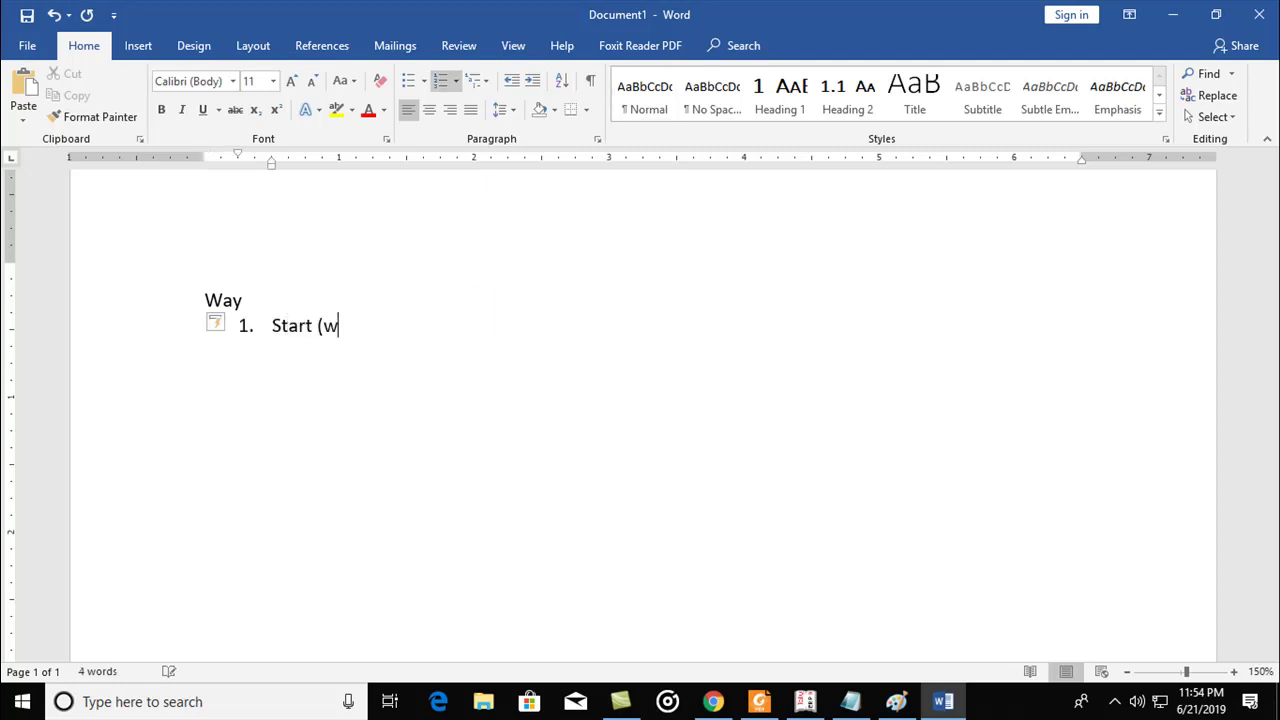
text(indowsbutton)
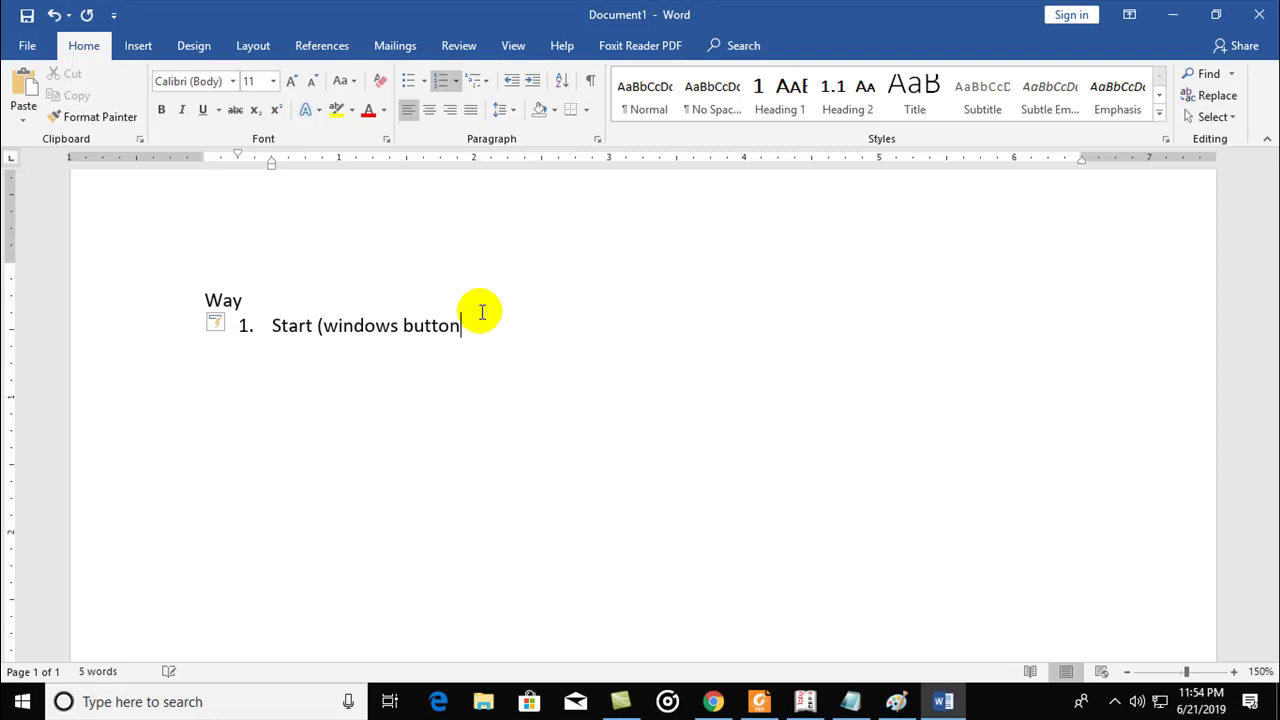
text(  m)
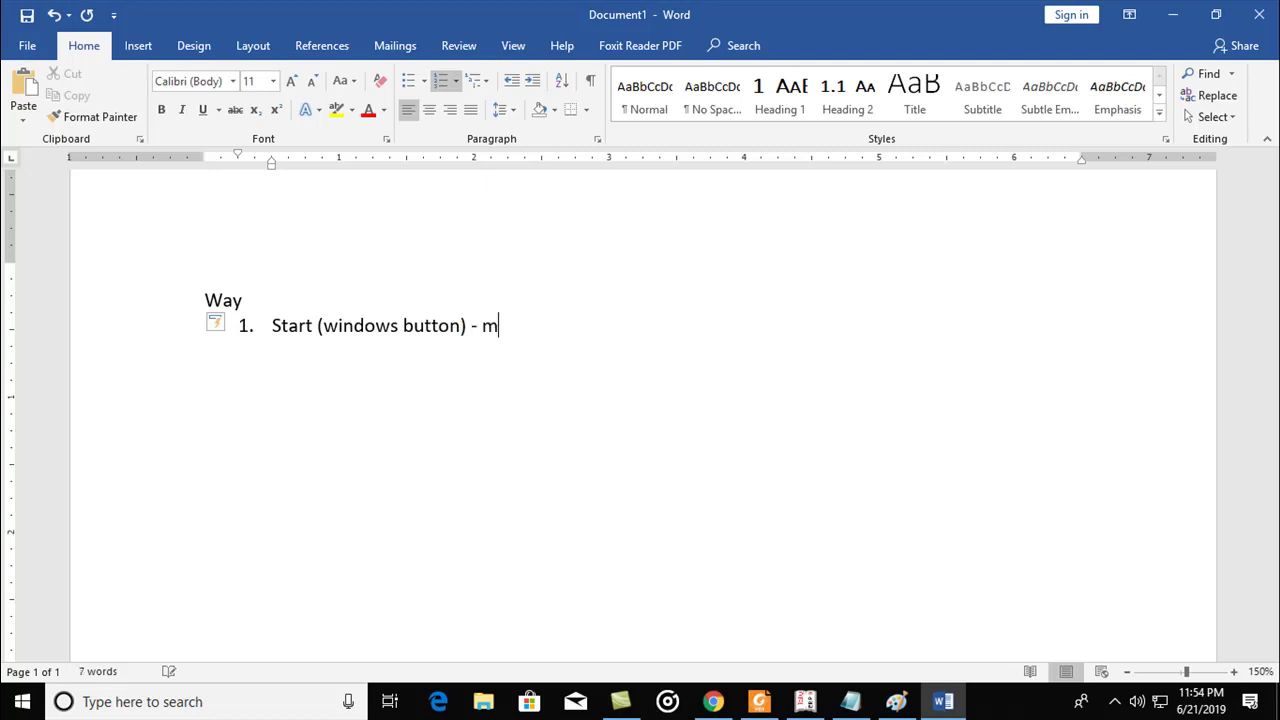
text(crosoft )
text(office)
text(microsoft word)
key(Return)
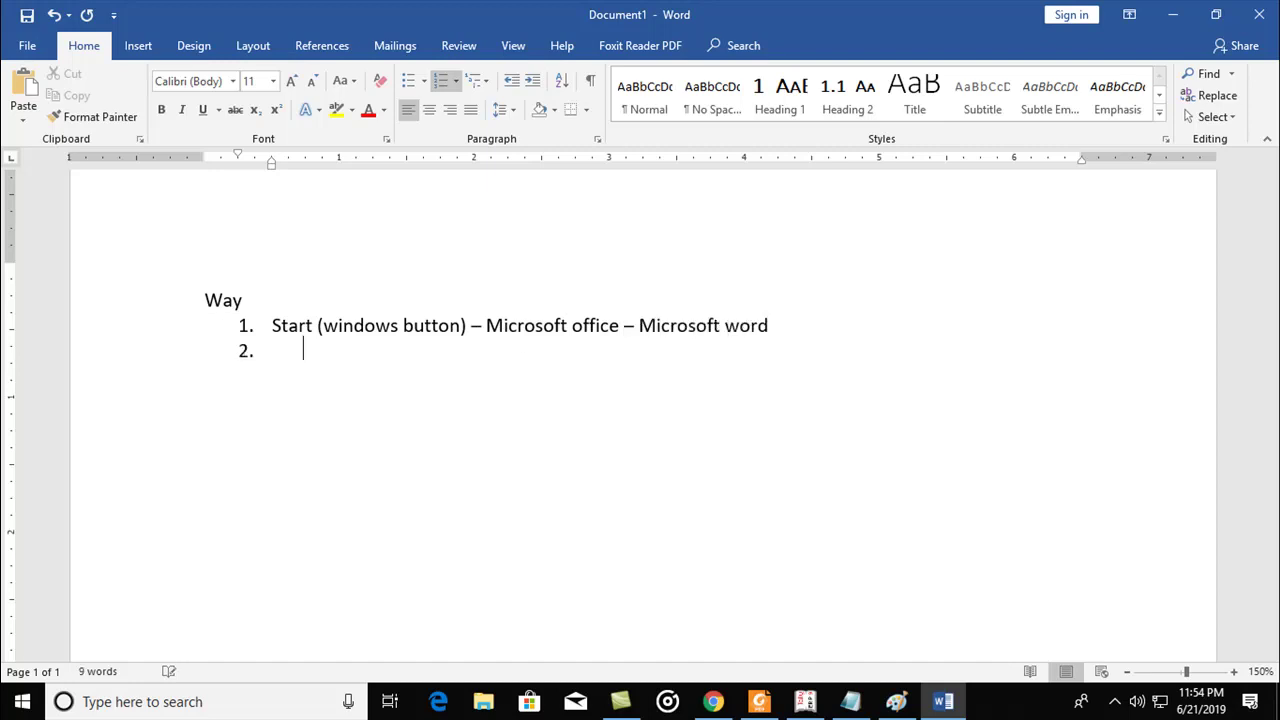
click(23, 703)
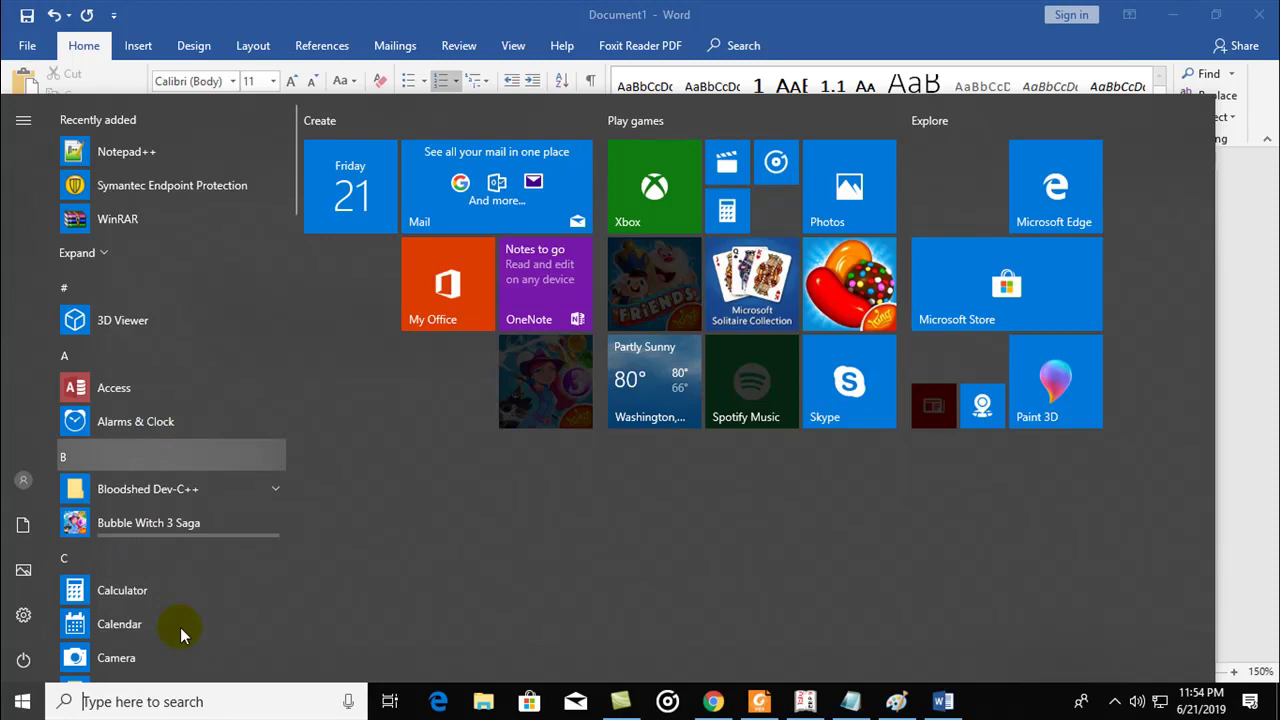
scroll(180, 627, down, 5)
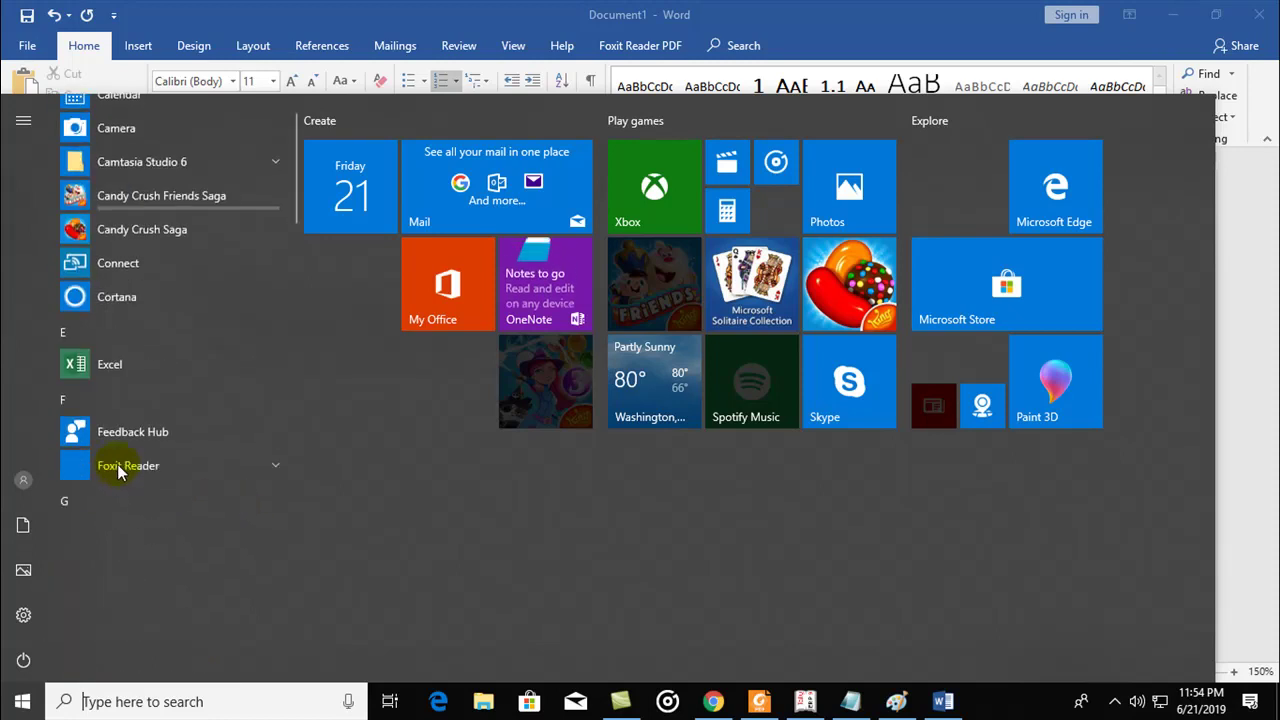
scroll(118, 470, down, 7)
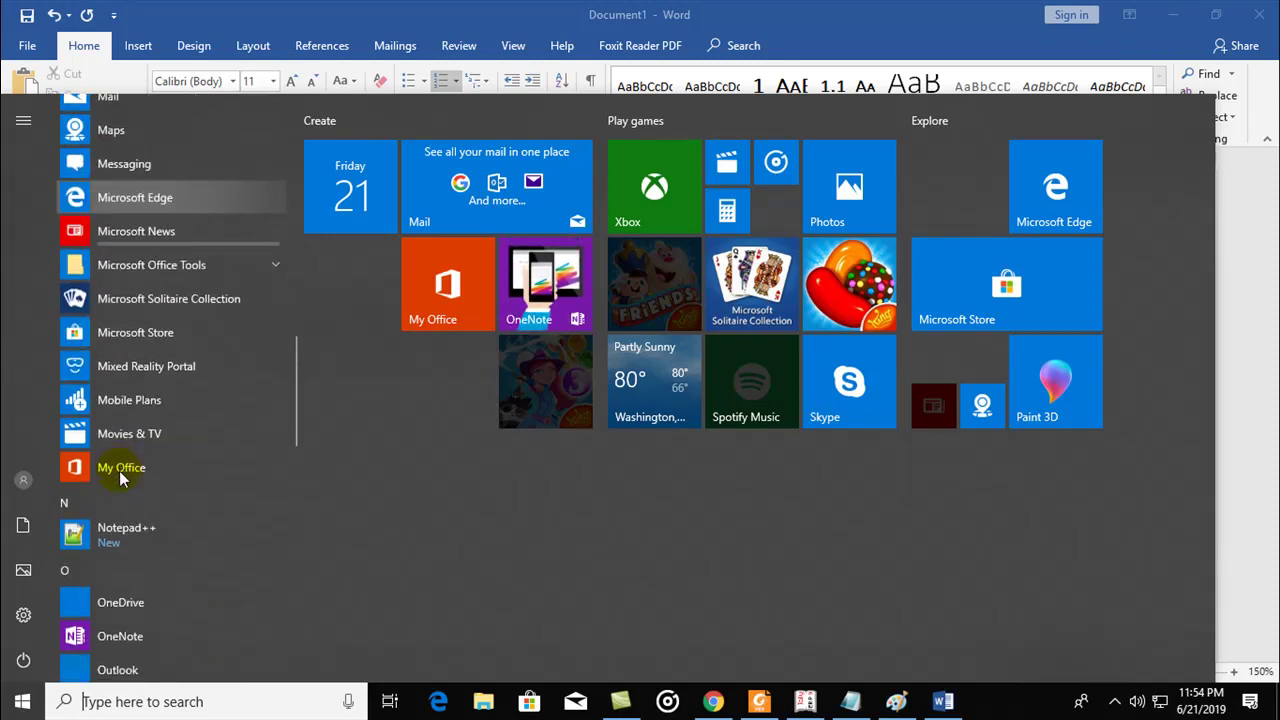
click(150, 266)
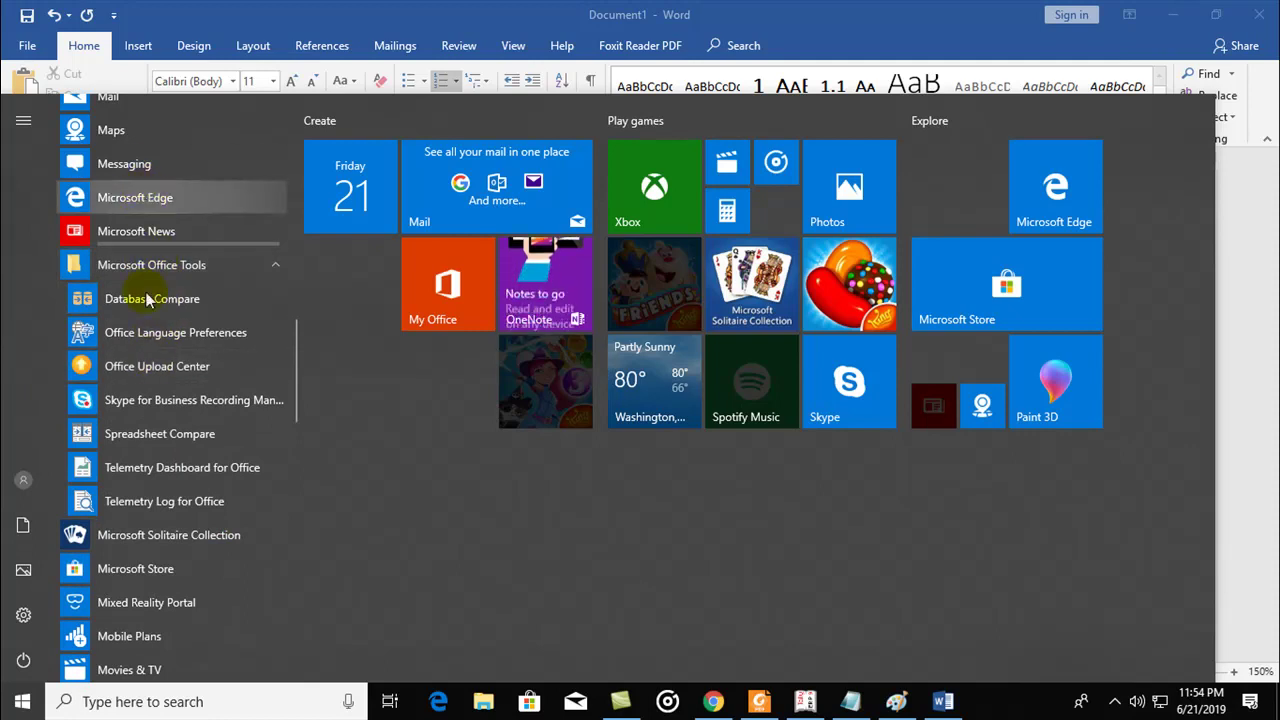
scroll(170, 520, down, 2)
scroll(176, 543, down, 5)
scroll(176, 543, down, 6)
scroll(176, 543, down, 2)
scroll(176, 543, down, 4)
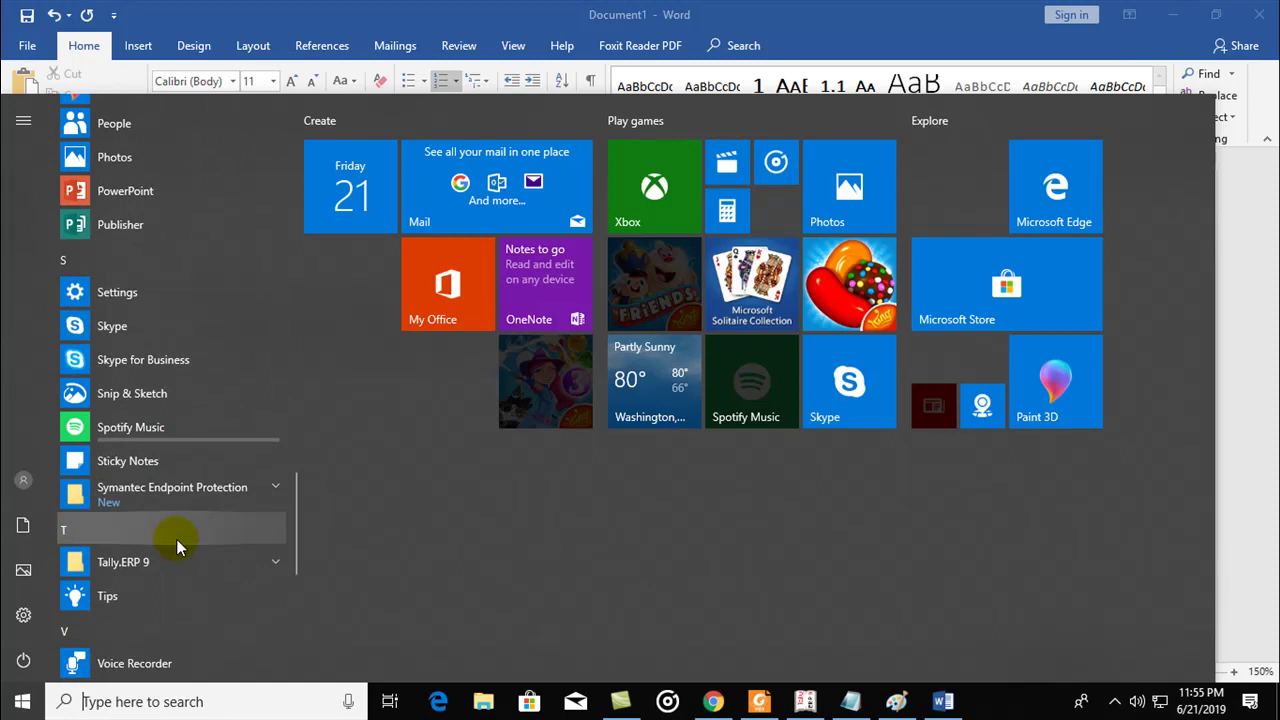
scroll(176, 545, down, 5)
scroll(176, 545, down, 2)
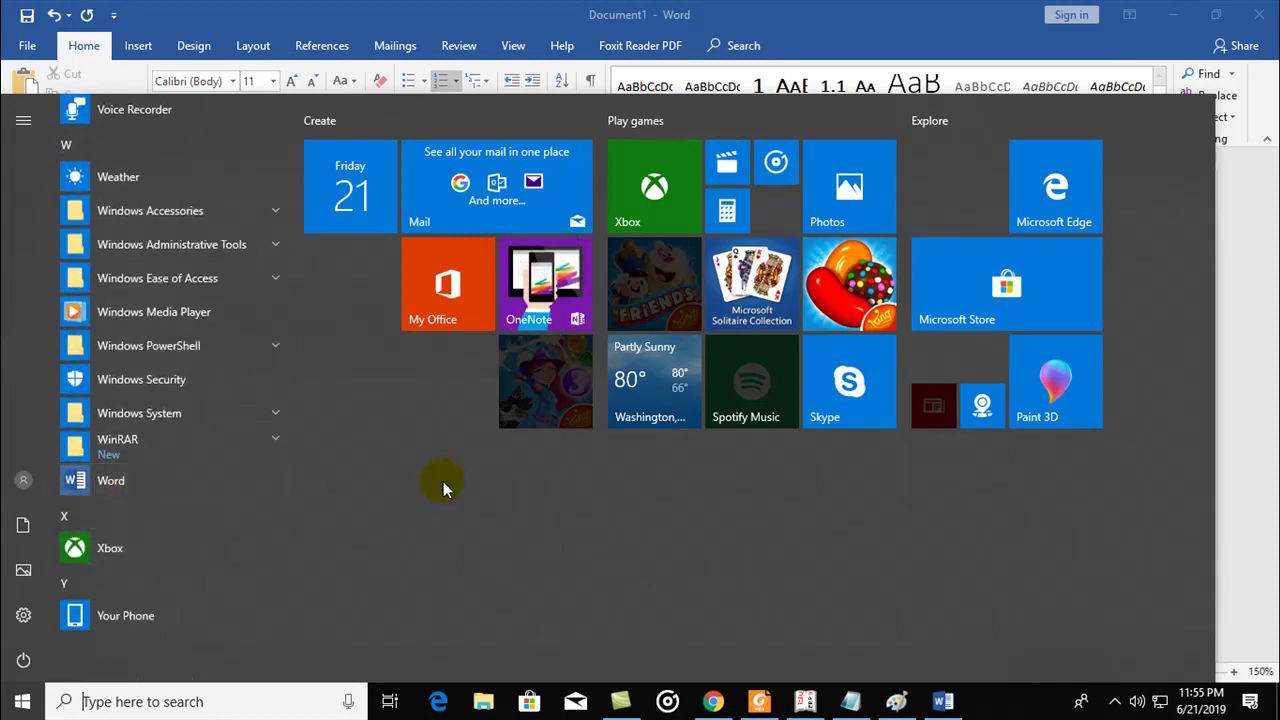
click(737, 10)
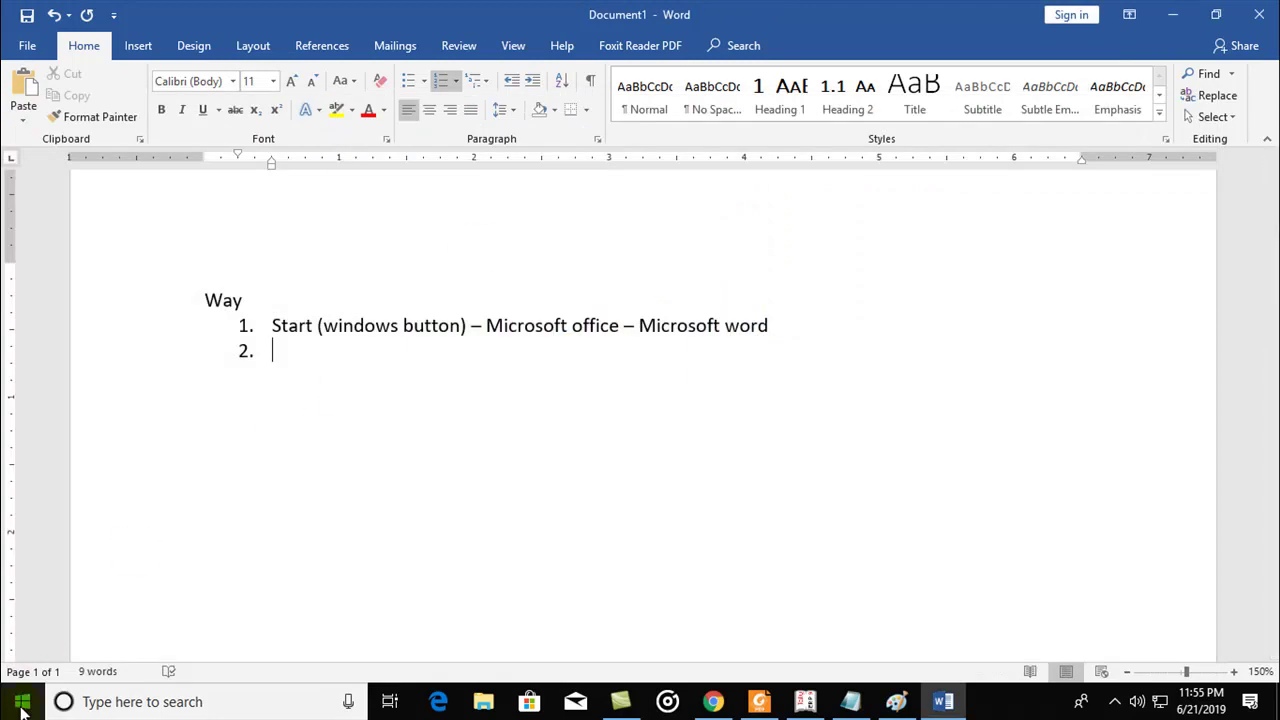
Write list item 2 as 'Windows button (hold) – R', briefly showing the Run box.
text(C)
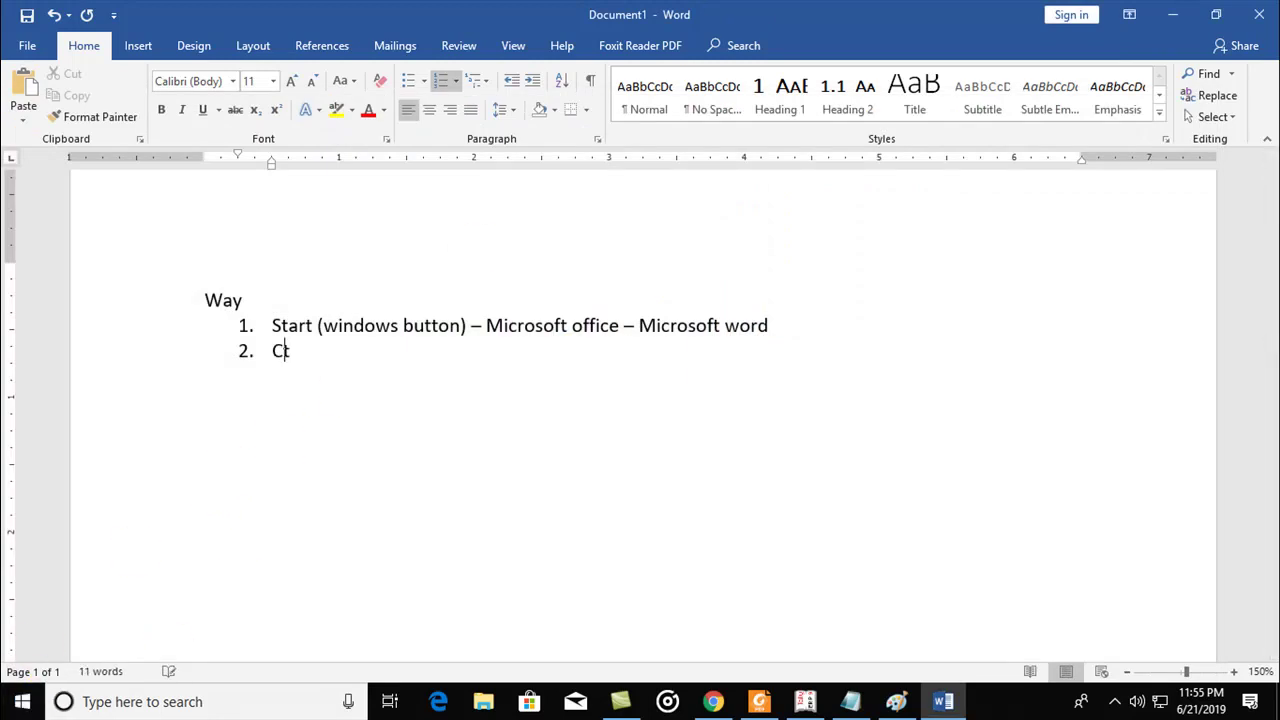
key(BackSpace)
text(Windwos)
key(BackSpace)
key(BackSpace)
key(BackSpace)
text(ows button (hole)
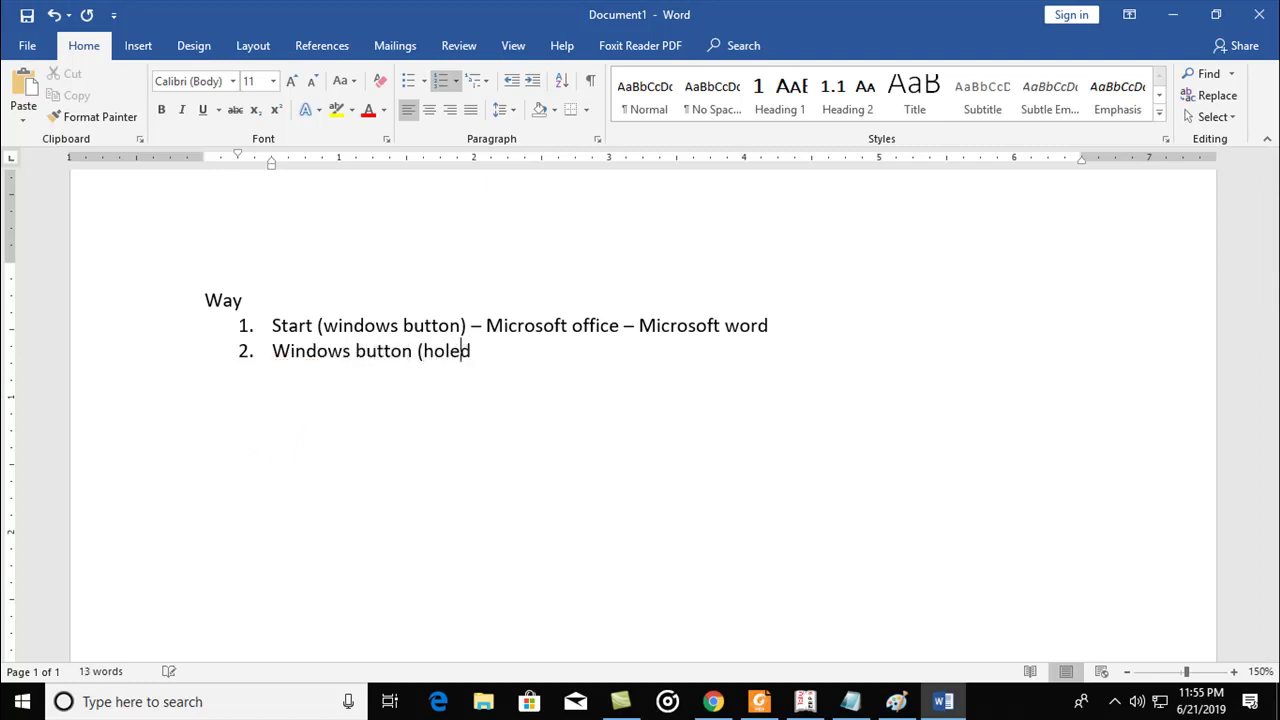
text(d)
key(BackSpace)
key(BackSpace)
text(d) -=)
key(BackSpace)
key(BackSpace)
text(R)
key(super+r)
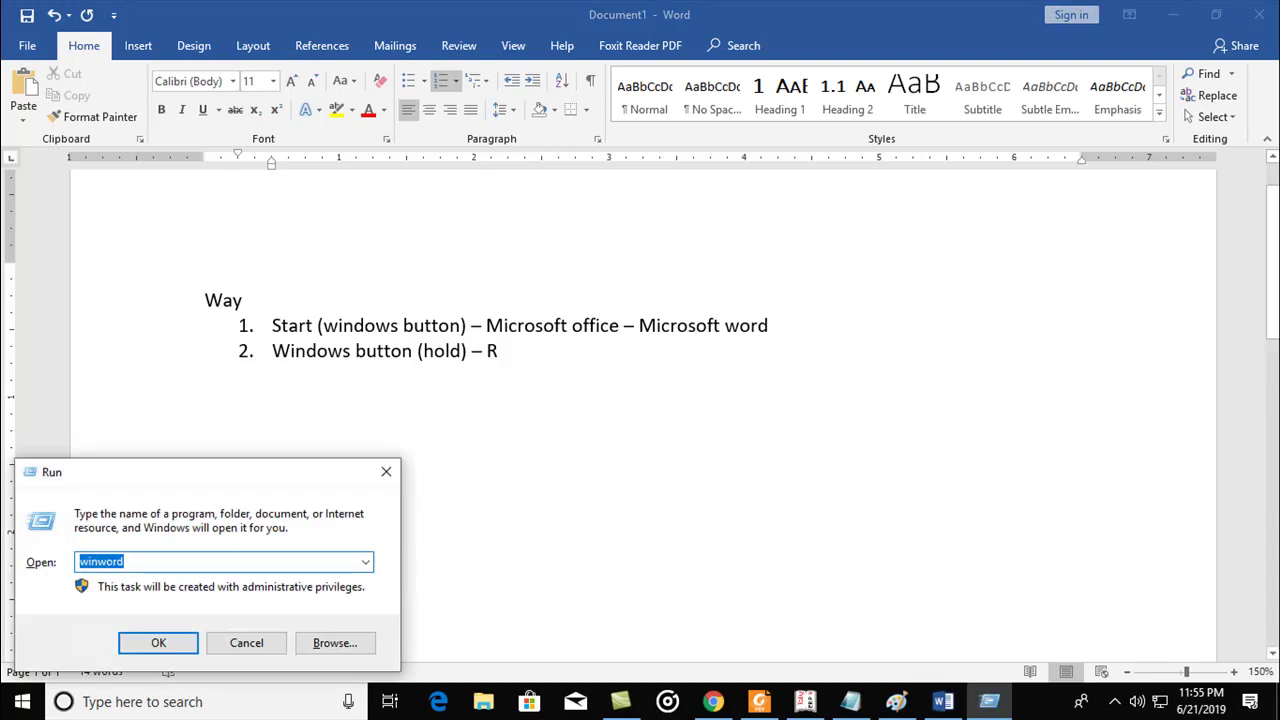
click(538, 348)
Extend item 2 with 'run window has opened – winword' and bring up the Run dialog.
text(- run wine)
key(BackSpace)
text(dows)
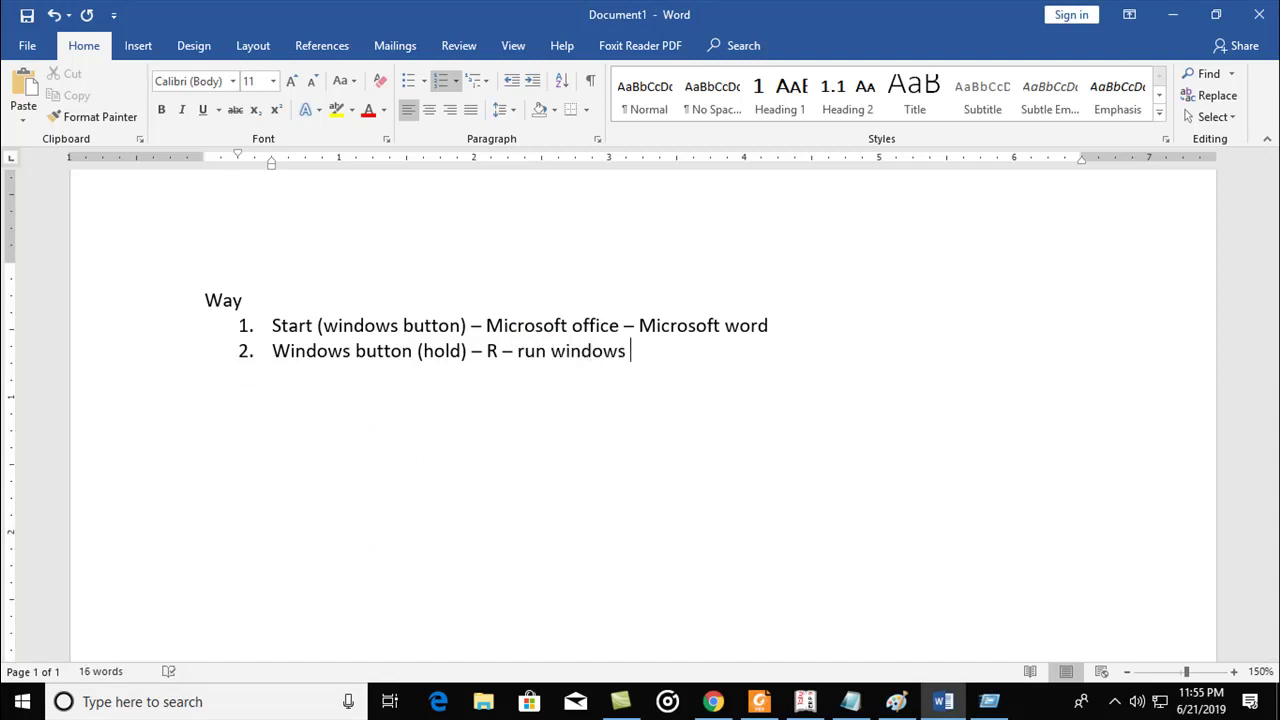
key(BackSpace)
text(has o)
text(pened)
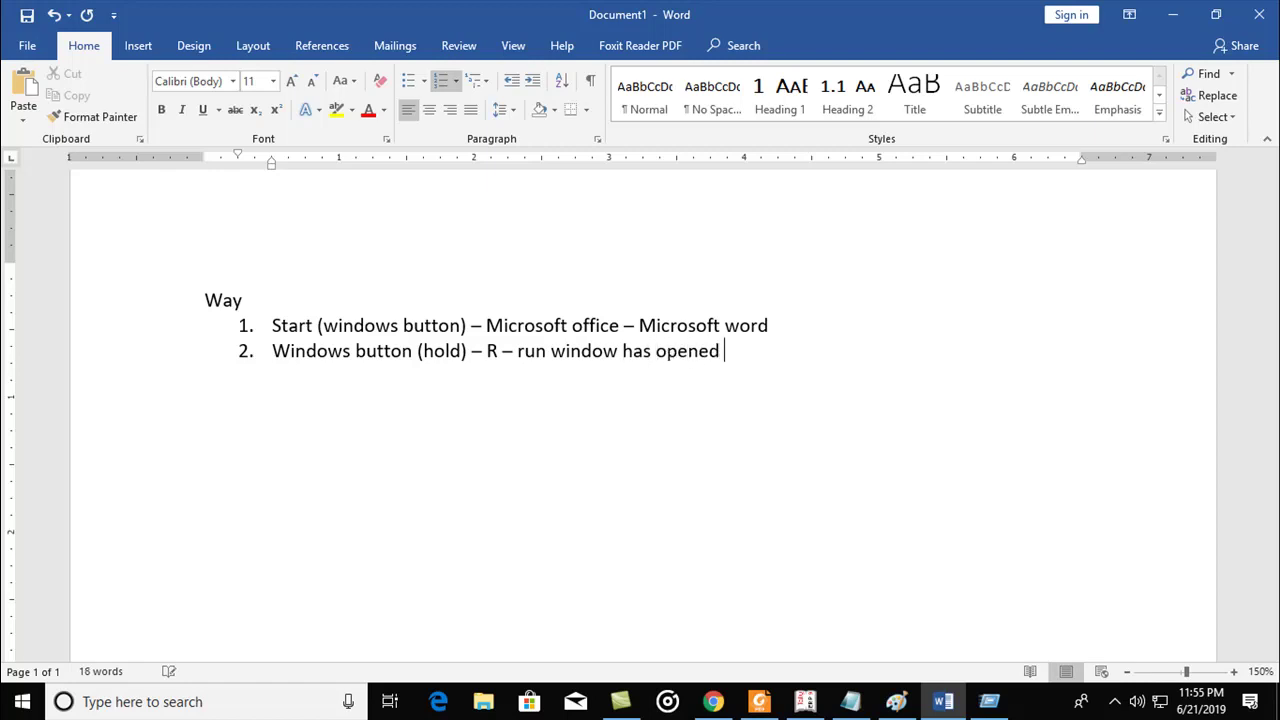
text(window)
key(BackSpace)
key(BackSpace)
key(BackSpace)
text(word - ok)
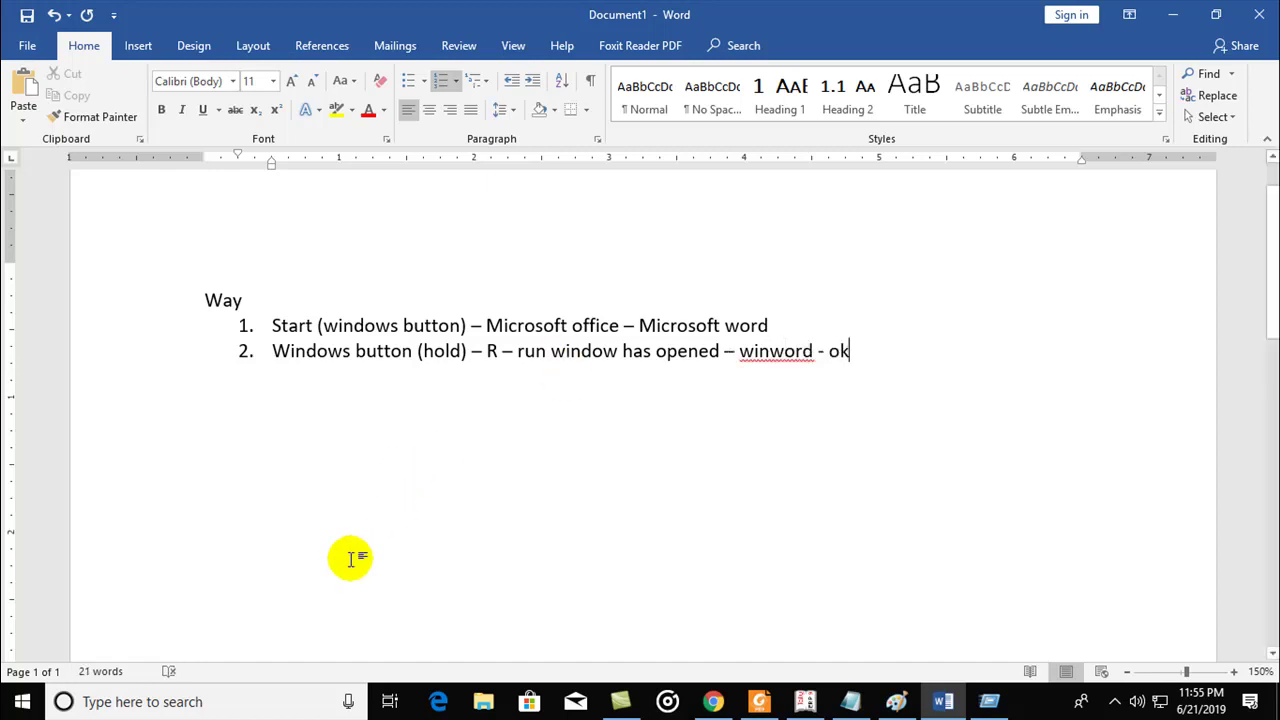
key(super+r)
Launch Word by entering winword in the Run dialog, close its start screen, and begin item 3.
click(123, 561)
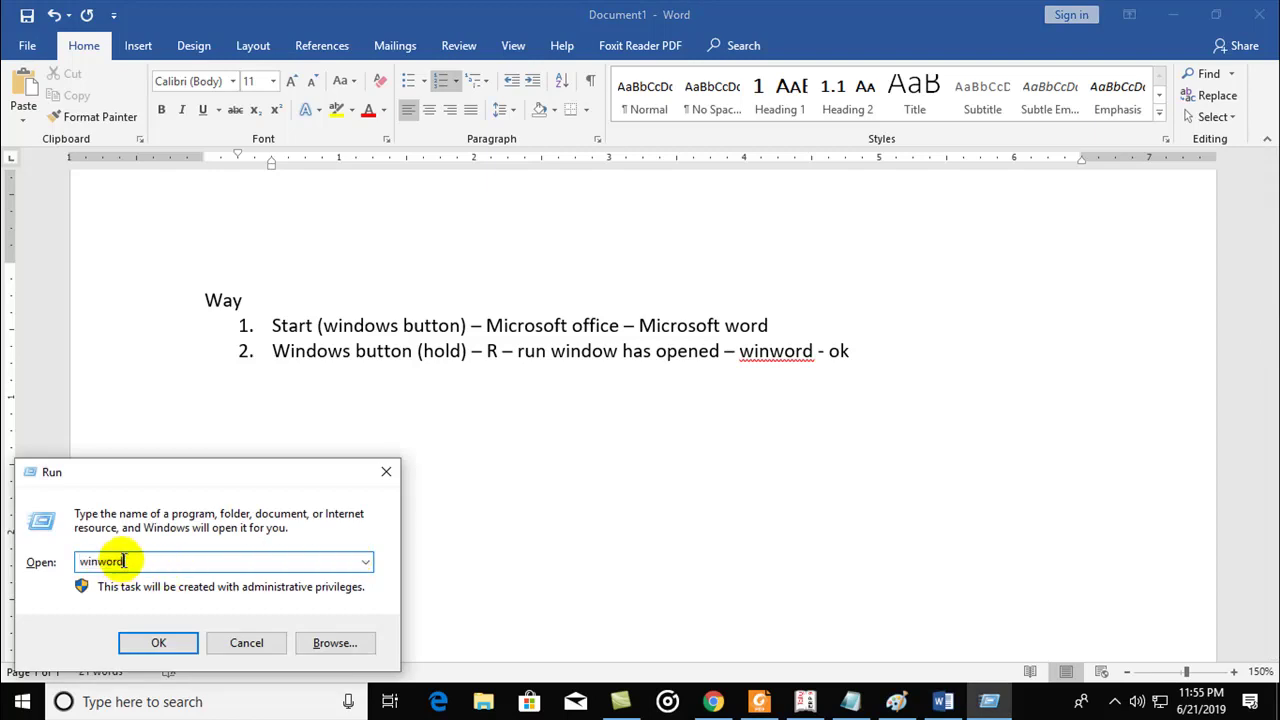
drag(123, 561, 45, 562)
text(winword)
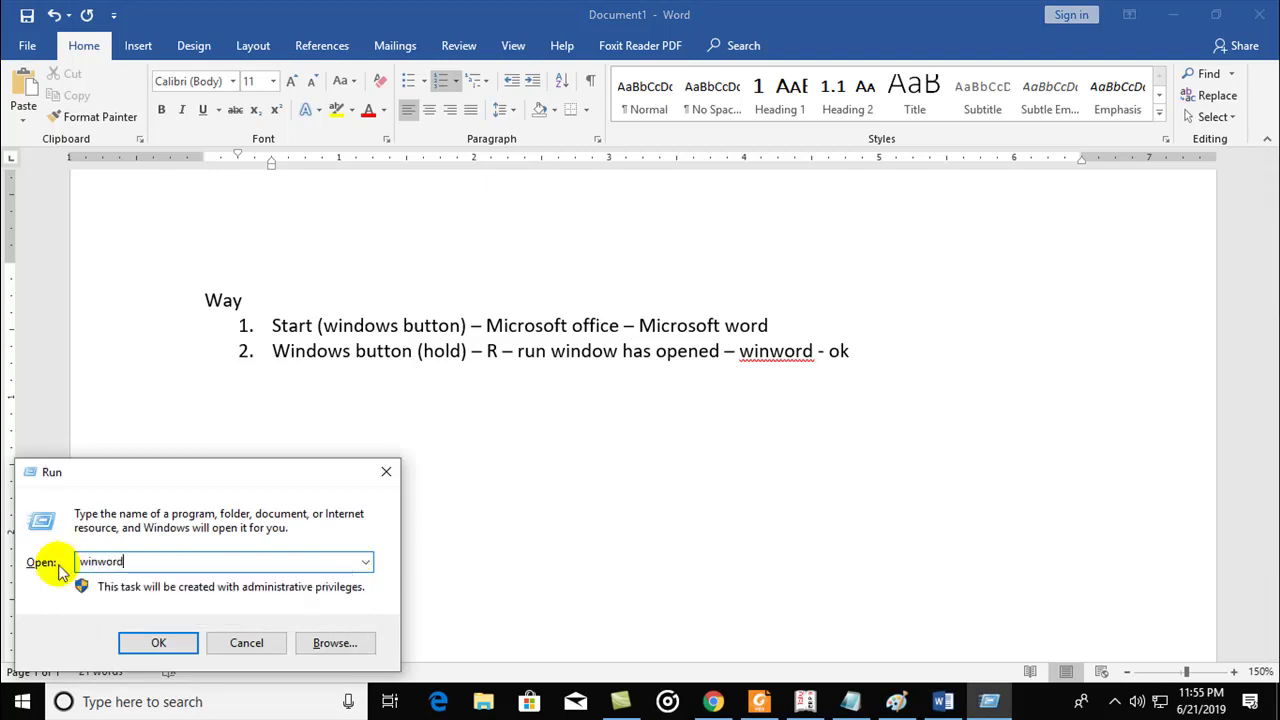
click(160, 642)
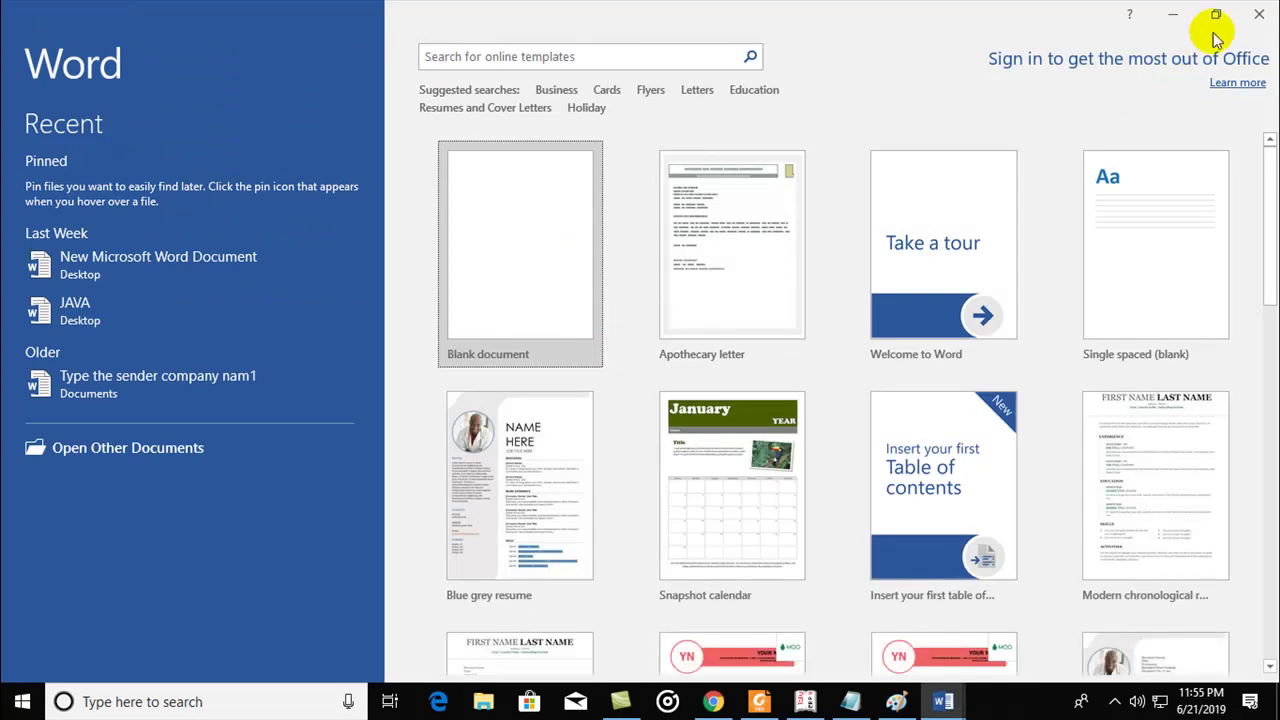
click(1258, 13)
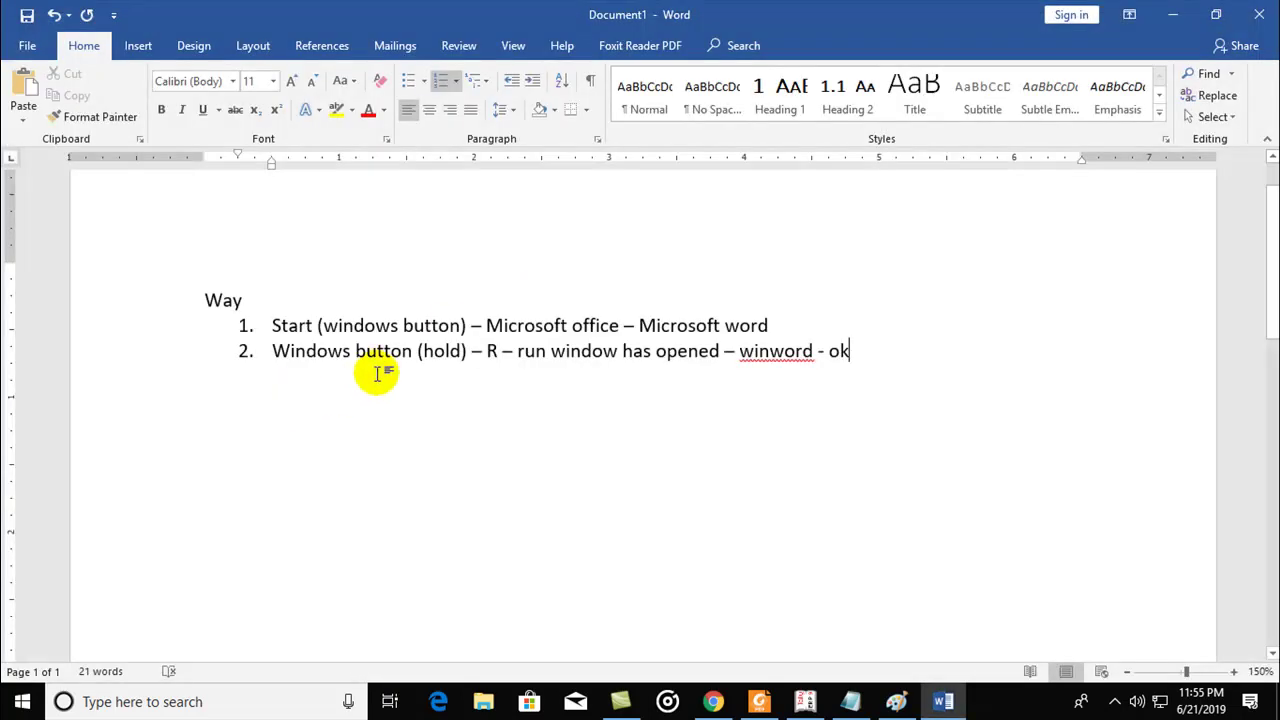
key(Return)
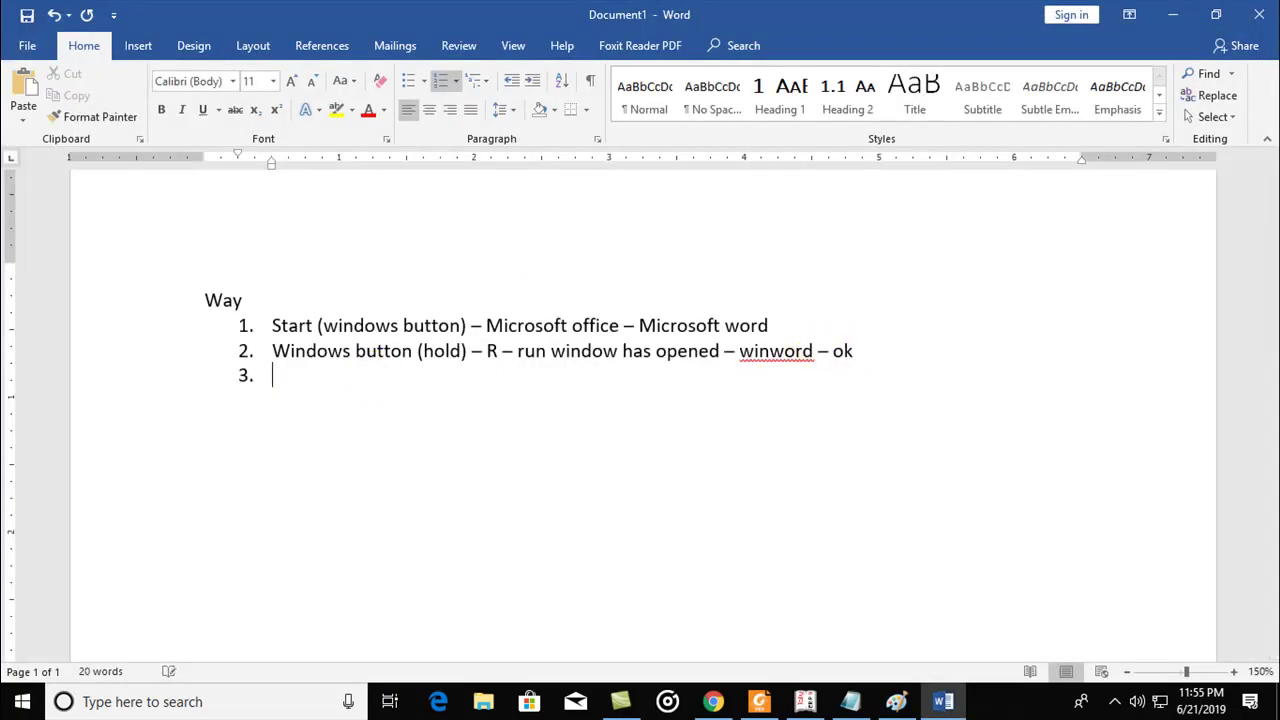
Drop the list numbering and type unnumbered lines Copy, Cut and Past, fixing the Pase typo.
key(BackSpace)
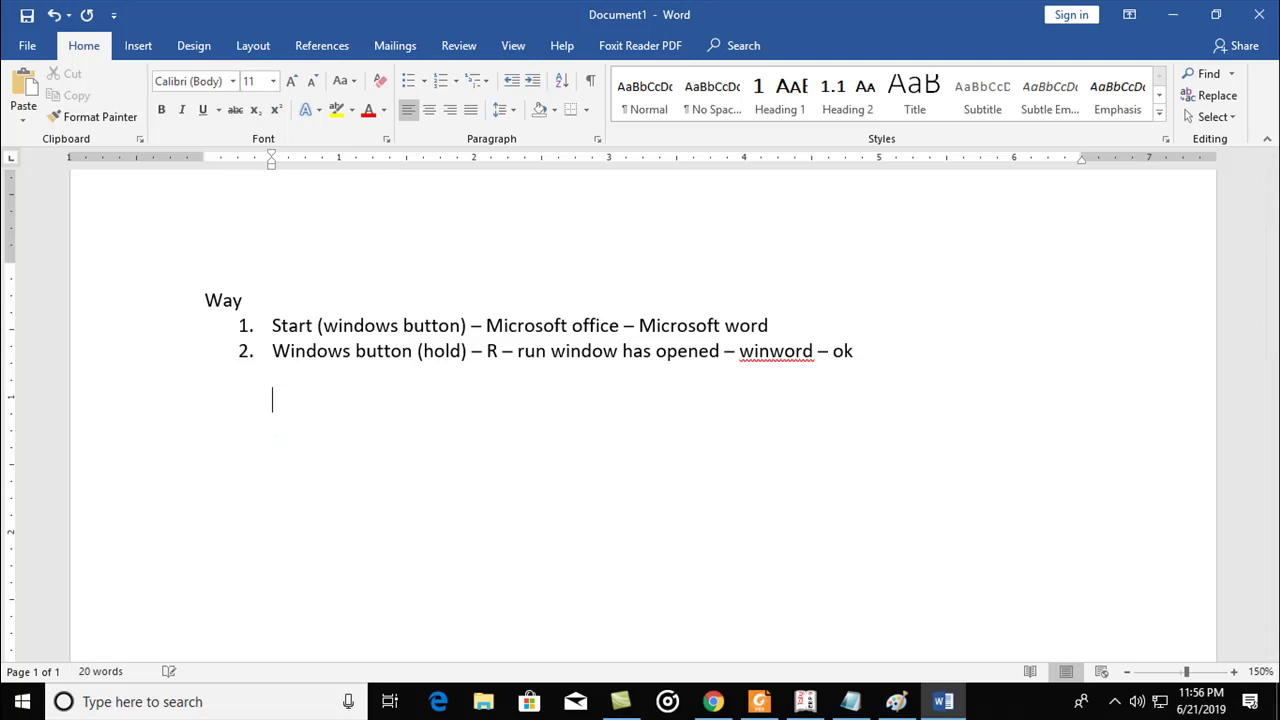
text(Copy )
text(Cut)
key(Return)
text(Pase)
key(Return)
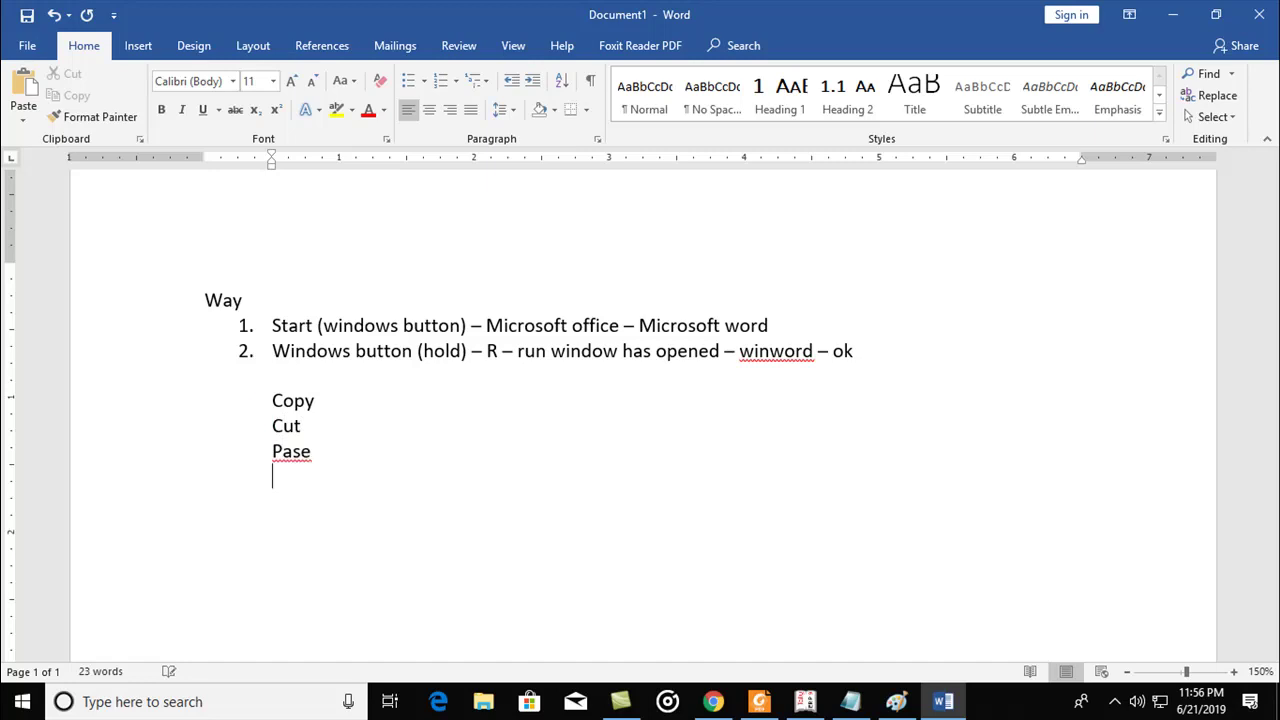
key(BackSpace)
text(t)
key(Return)
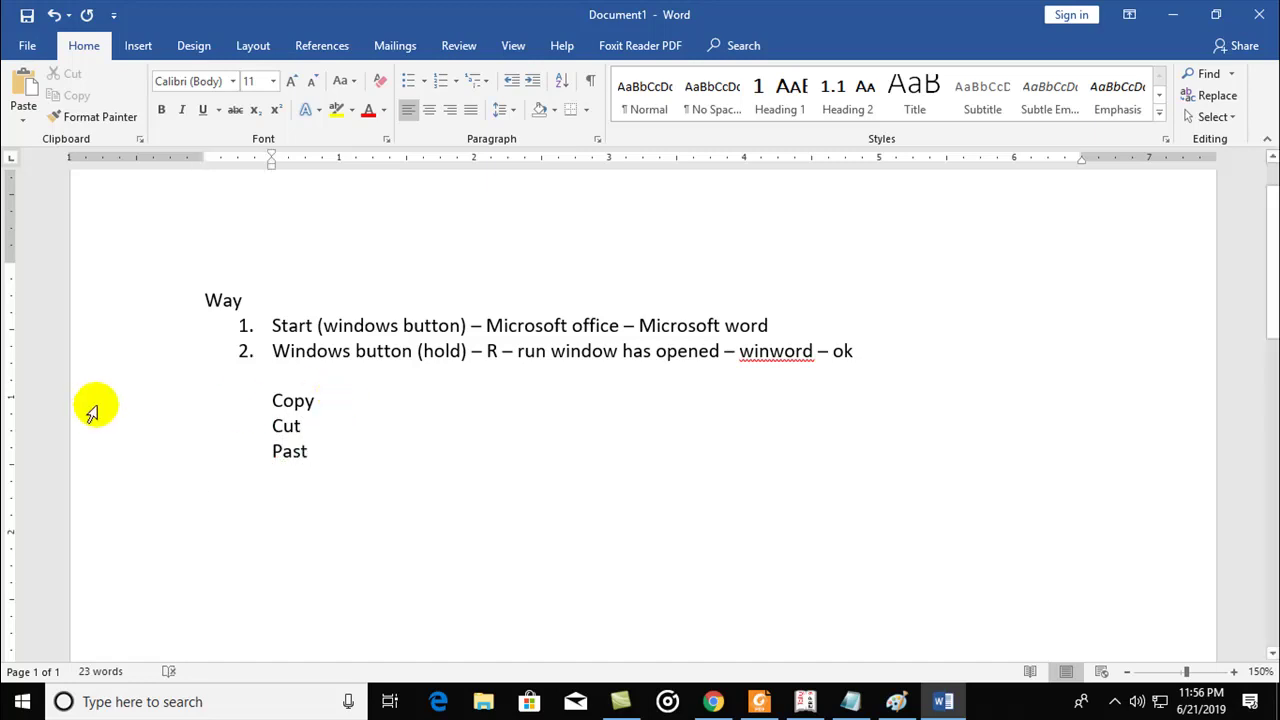
click(333, 400)
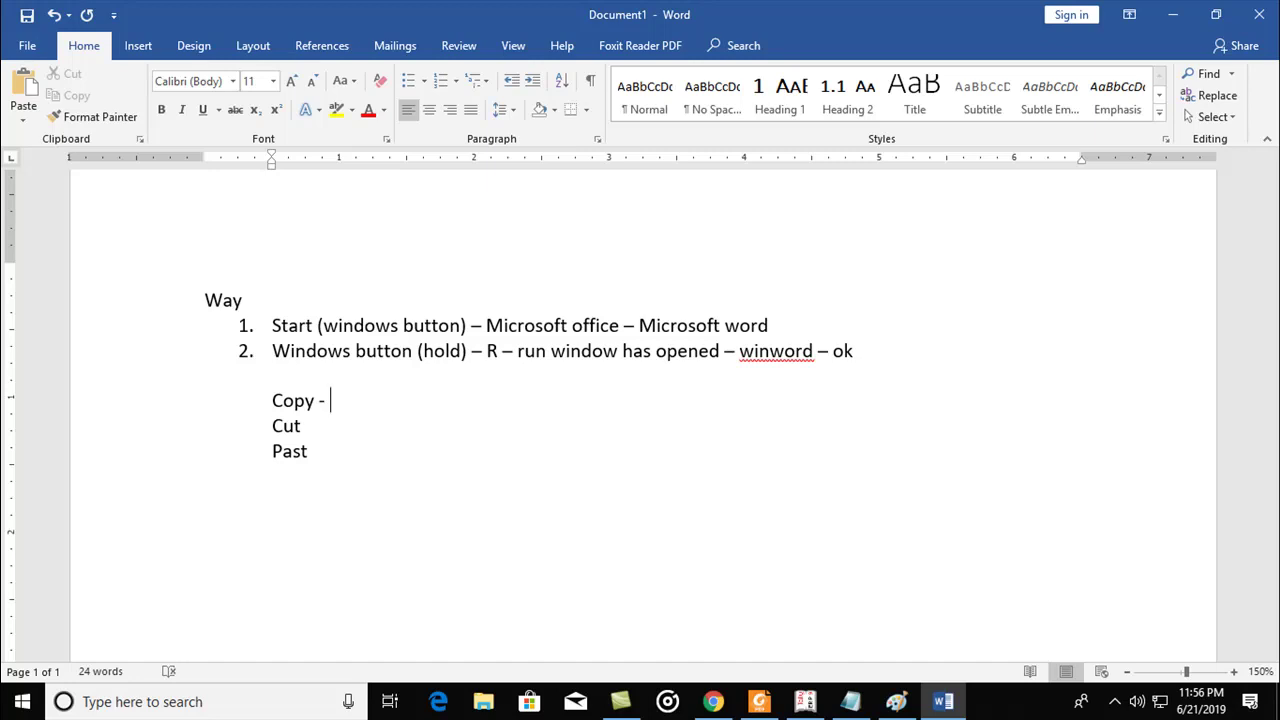
Insert a Selection line above Copy: Ctrl + A, hold left click and drag, Hold shift key - use arrows.
click(205, 300)
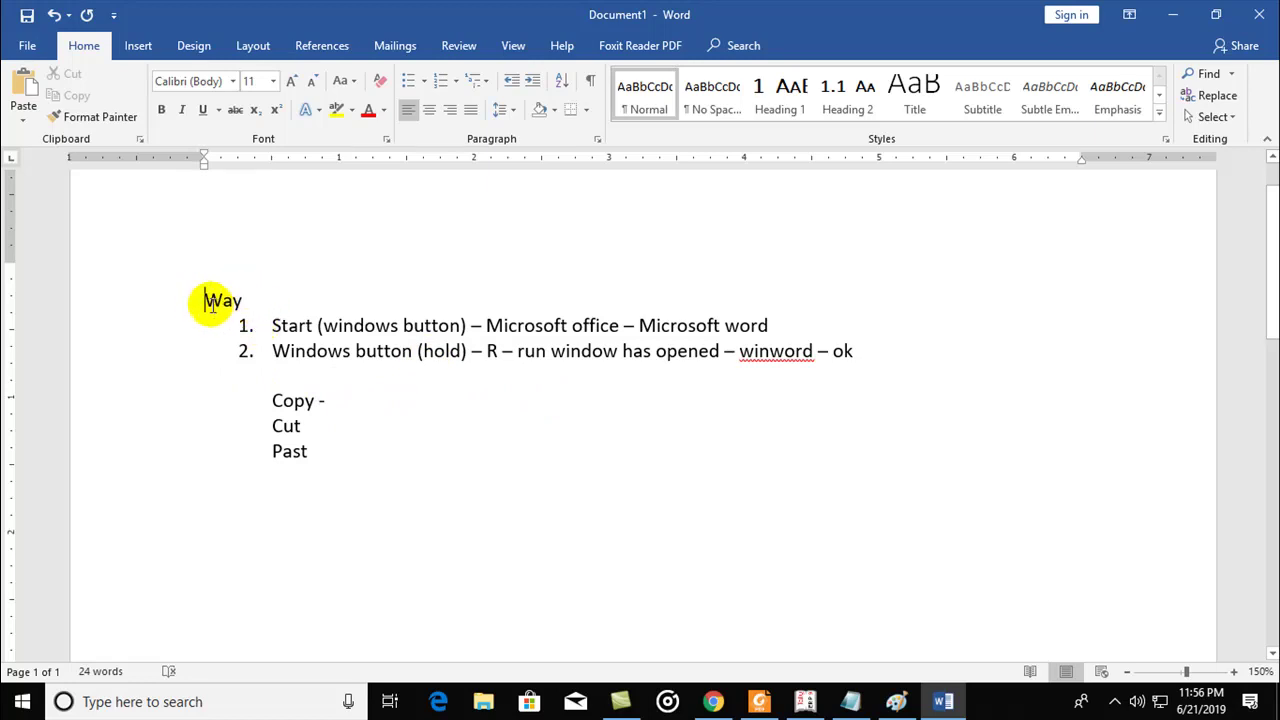
drag(202, 302, 254, 303)
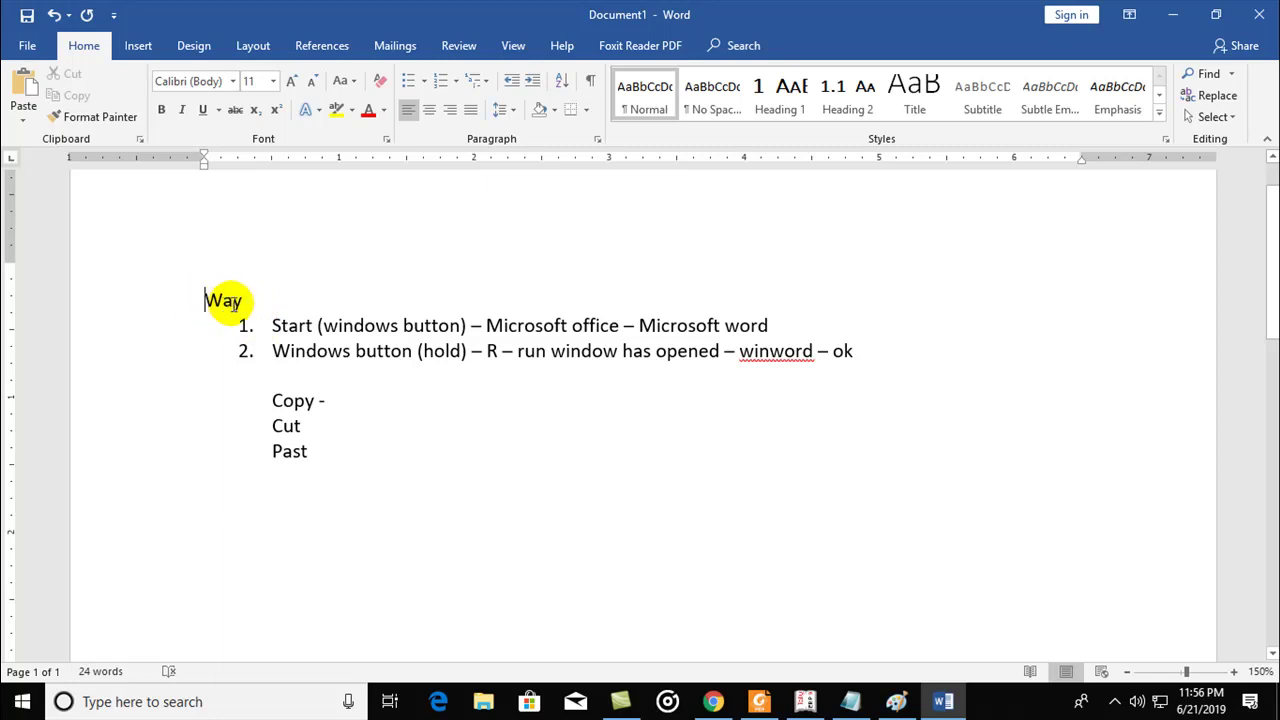
click(274, 401)
key(Return)
key(Return)
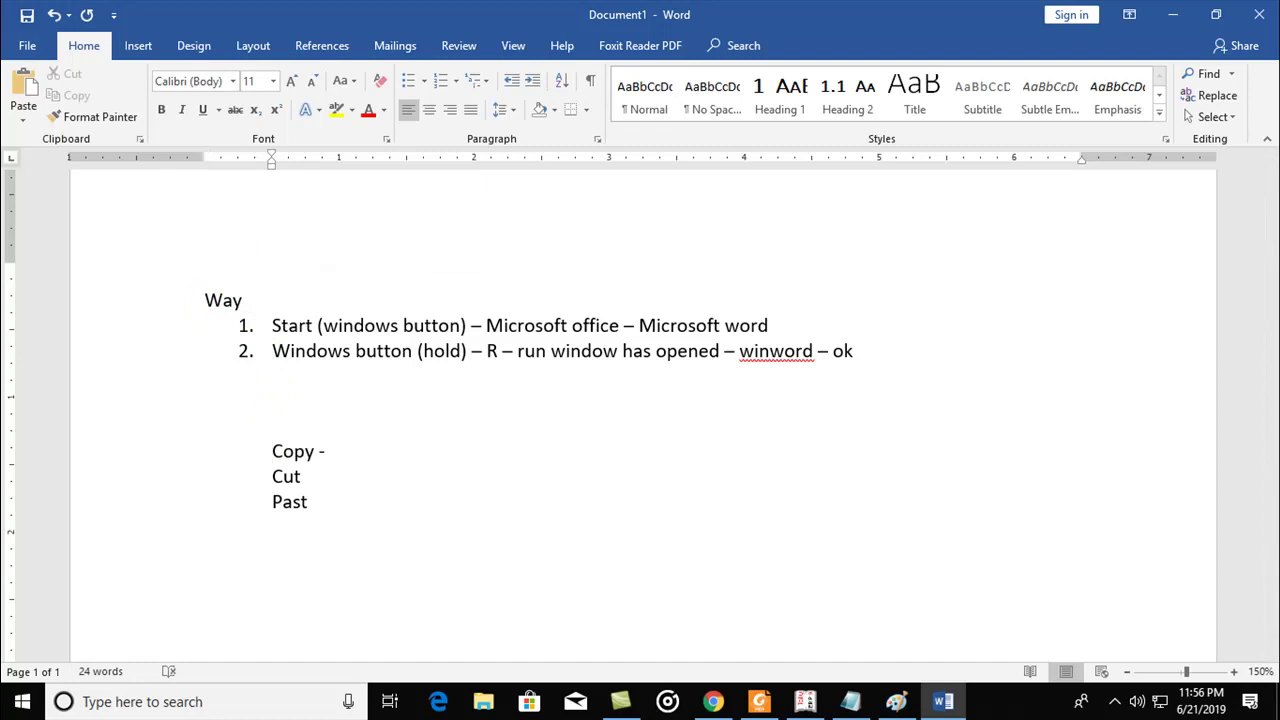
text(S)
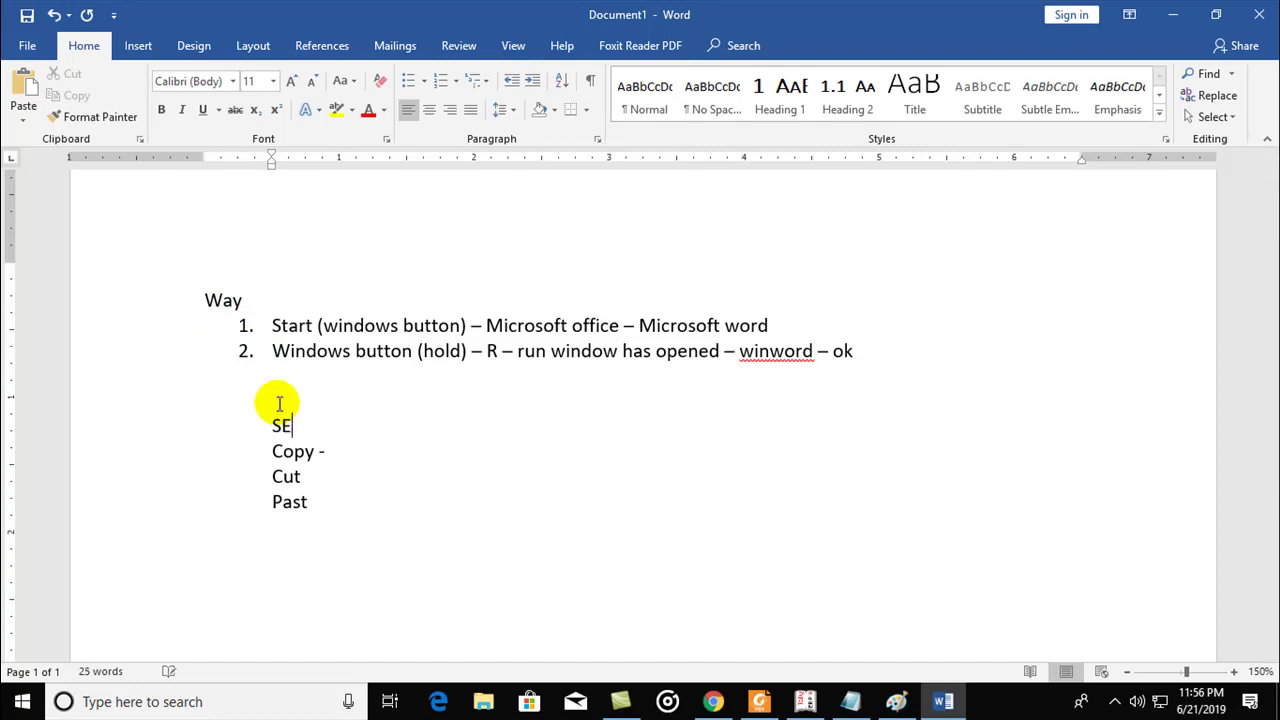
text(elect)
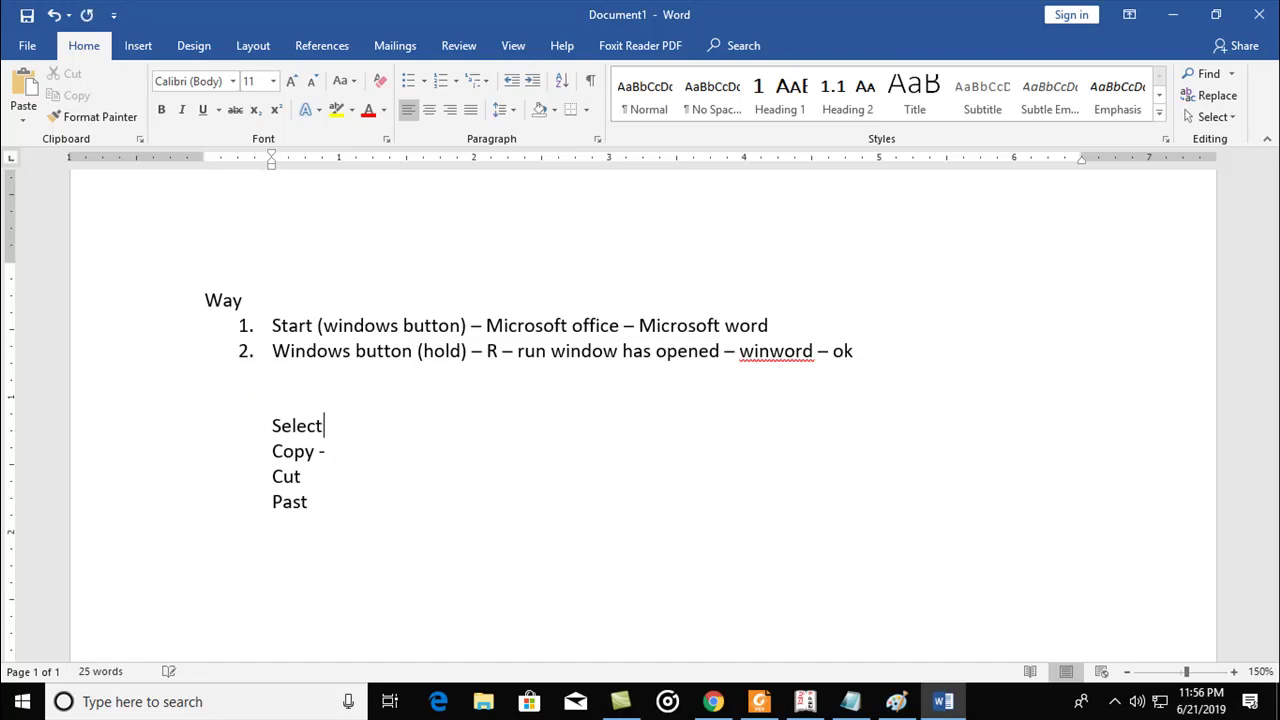
text(ion –)
text( Ctrl + A , h)
text(old the left click and drag over the text ,)
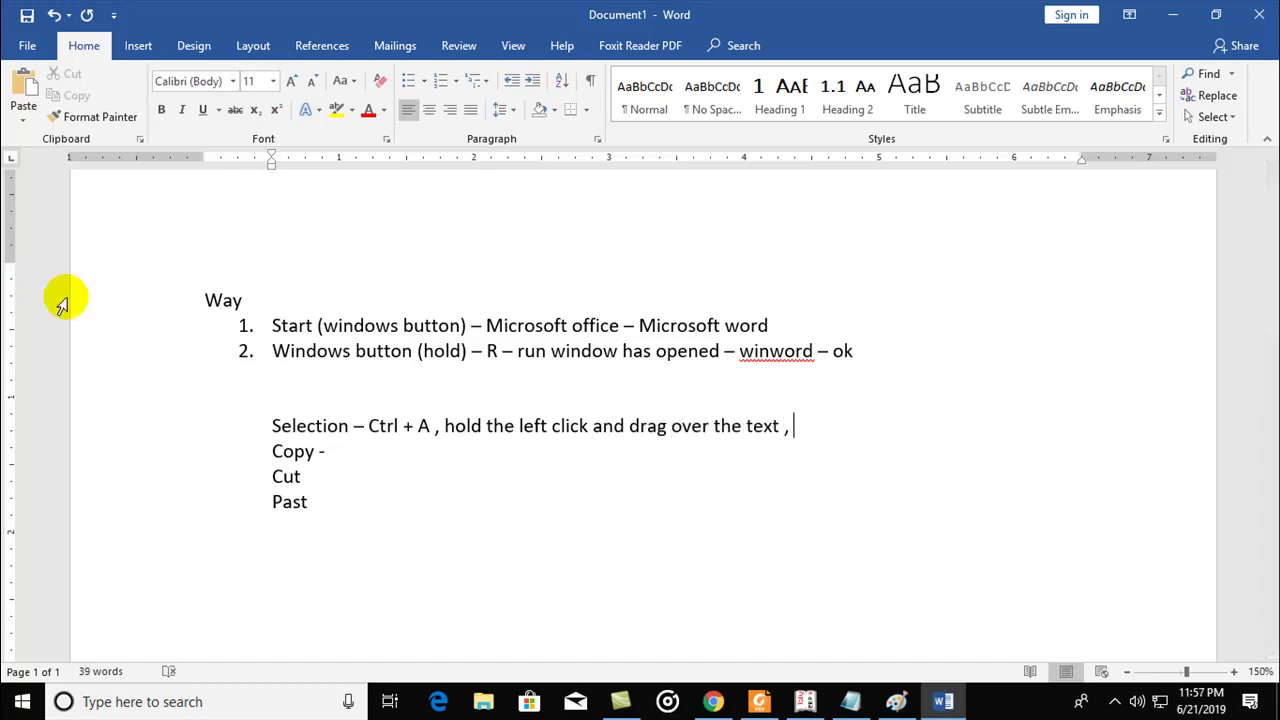
drag(207, 298, 253, 301)
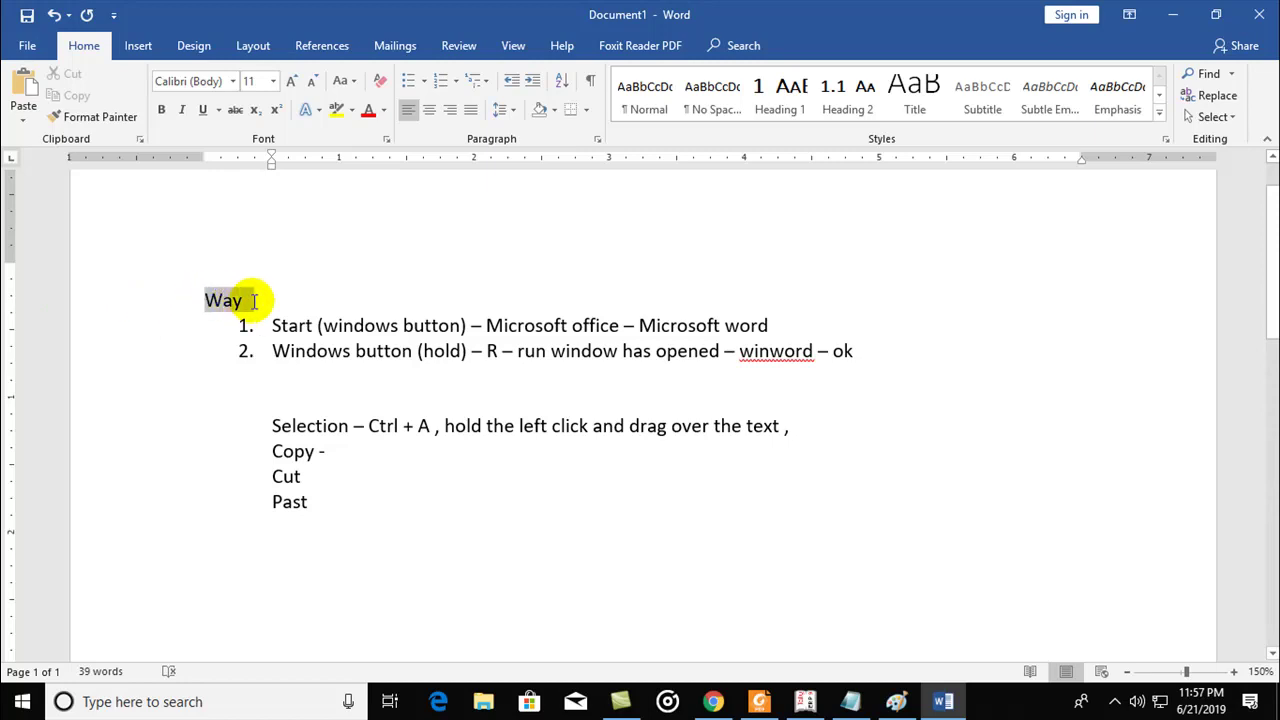
click(798, 427)
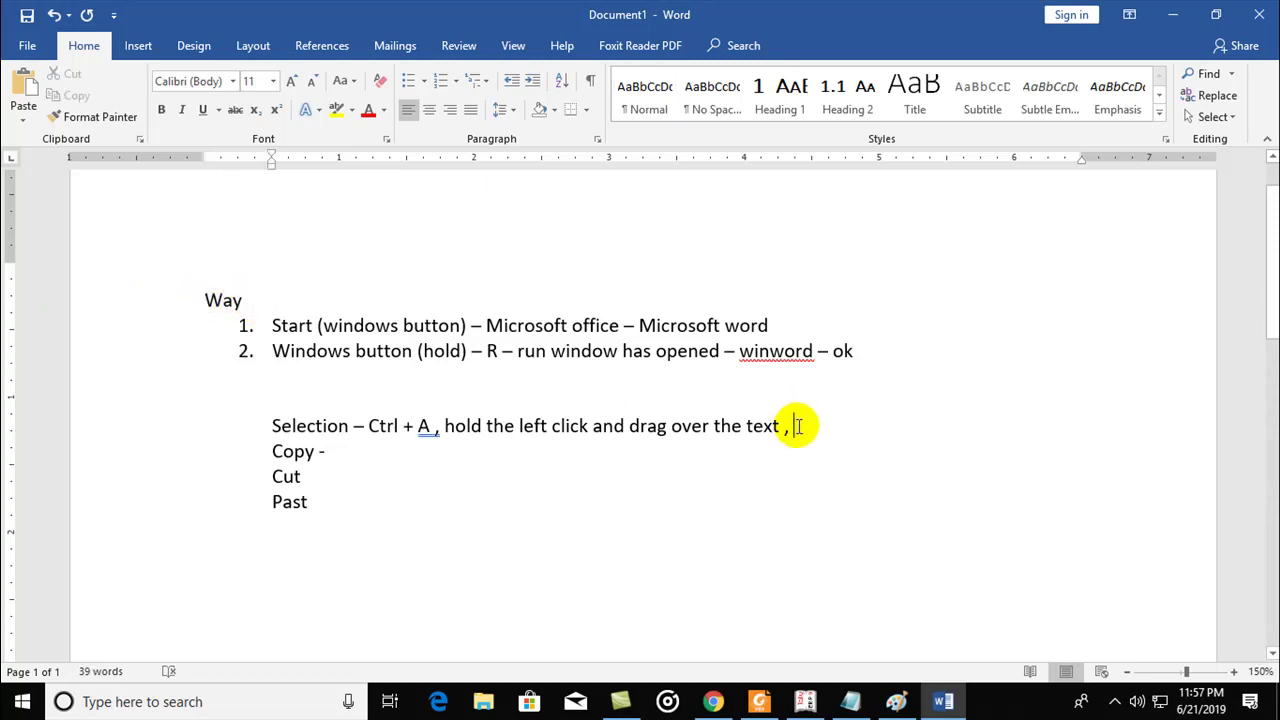
text(Hold shift key - )
text(use )
text(arrows)
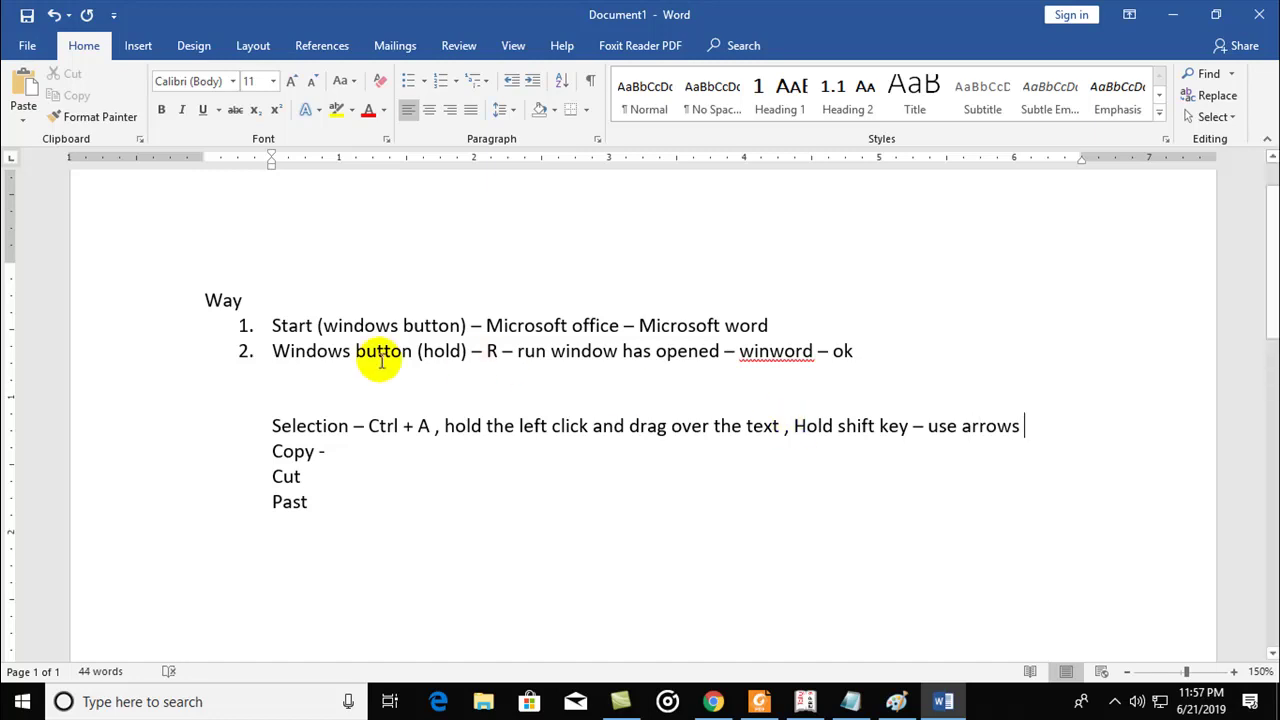
Demo Shift+arrow selection, then append ', Shift +home button or end. Mouse - double , trible click'.
click(206, 300)
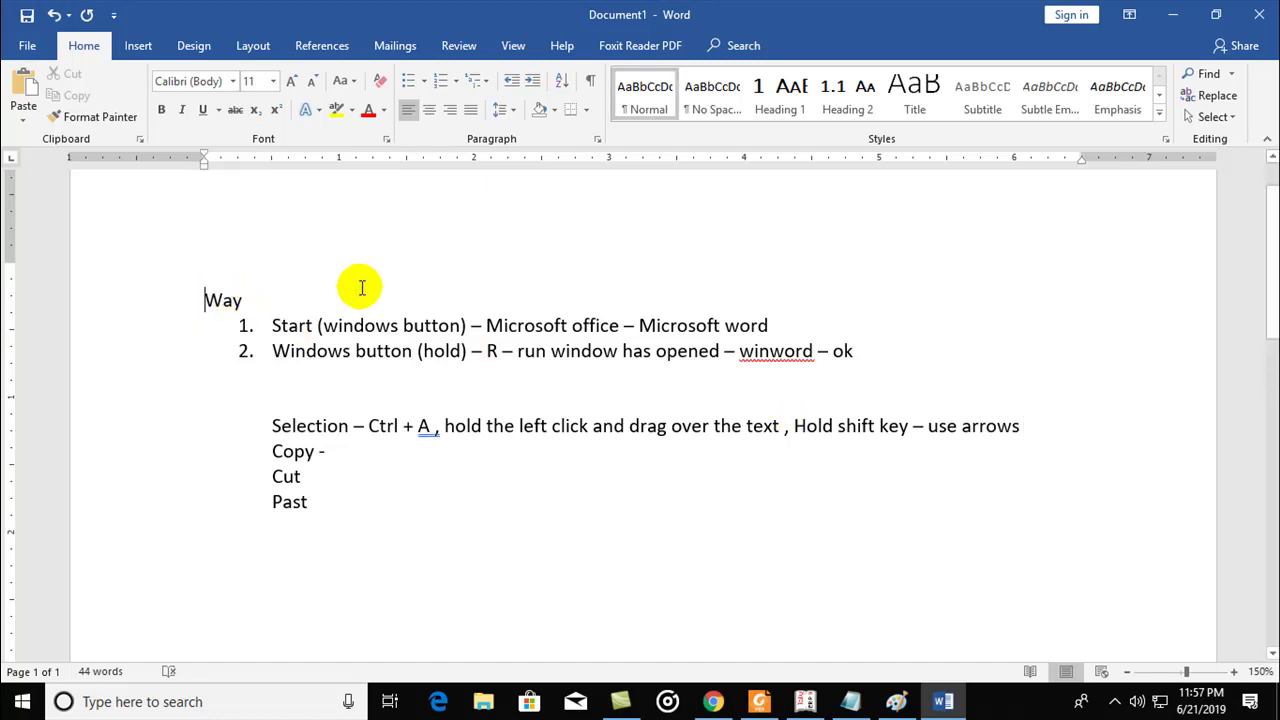
key(shift+Right)
key(shift+Right)
key(shift+Right)
key(shift+Right)
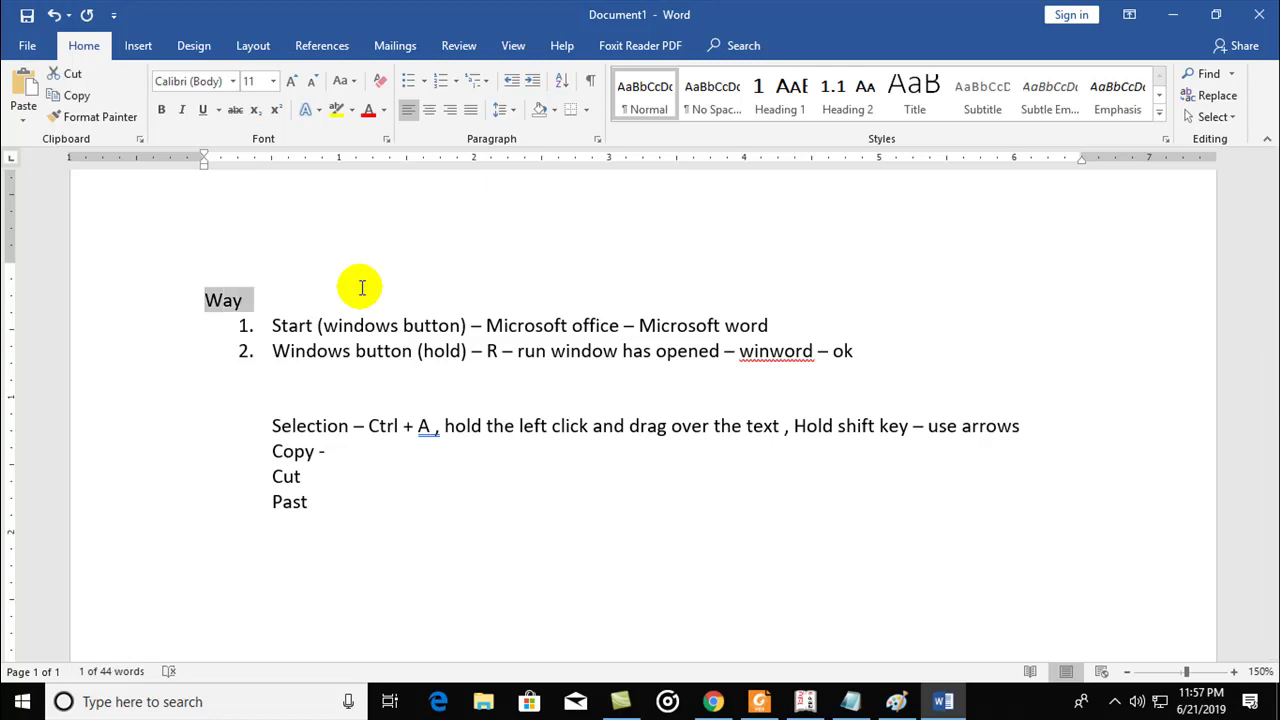
key(Right)
key(shift+Down)
key(shift+Down)
key(shift+Down)
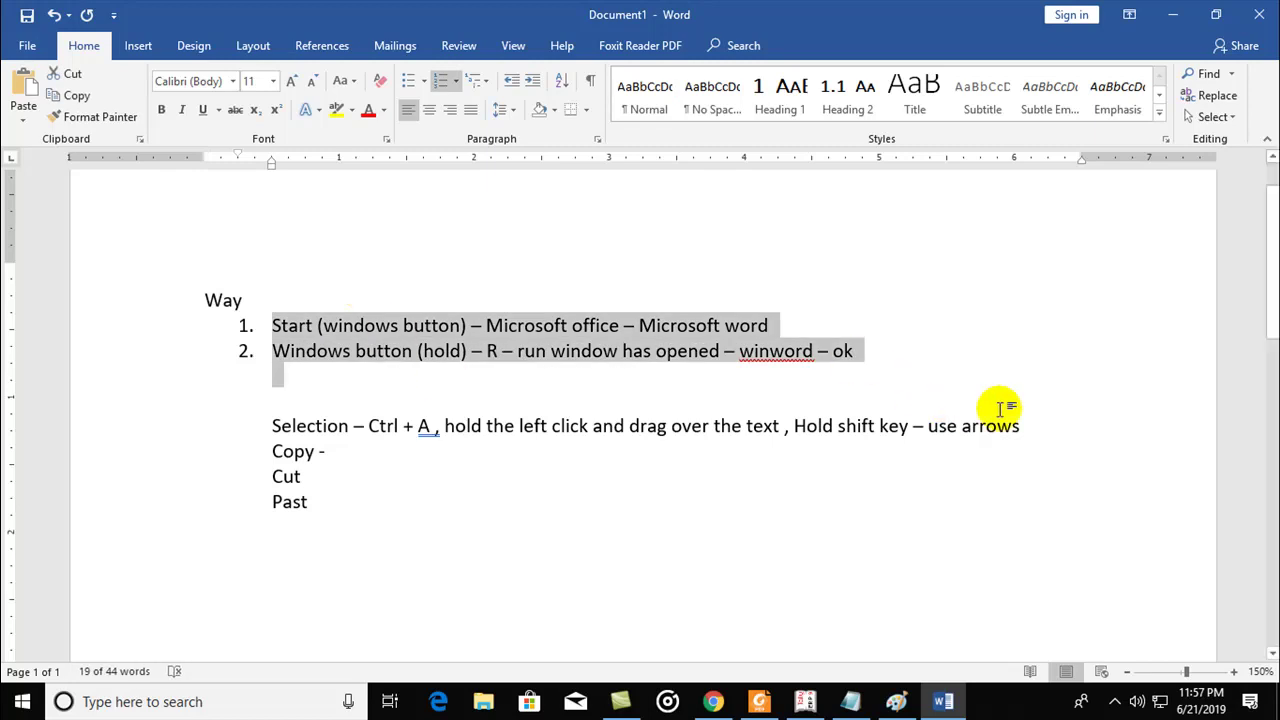
click(1016, 425)
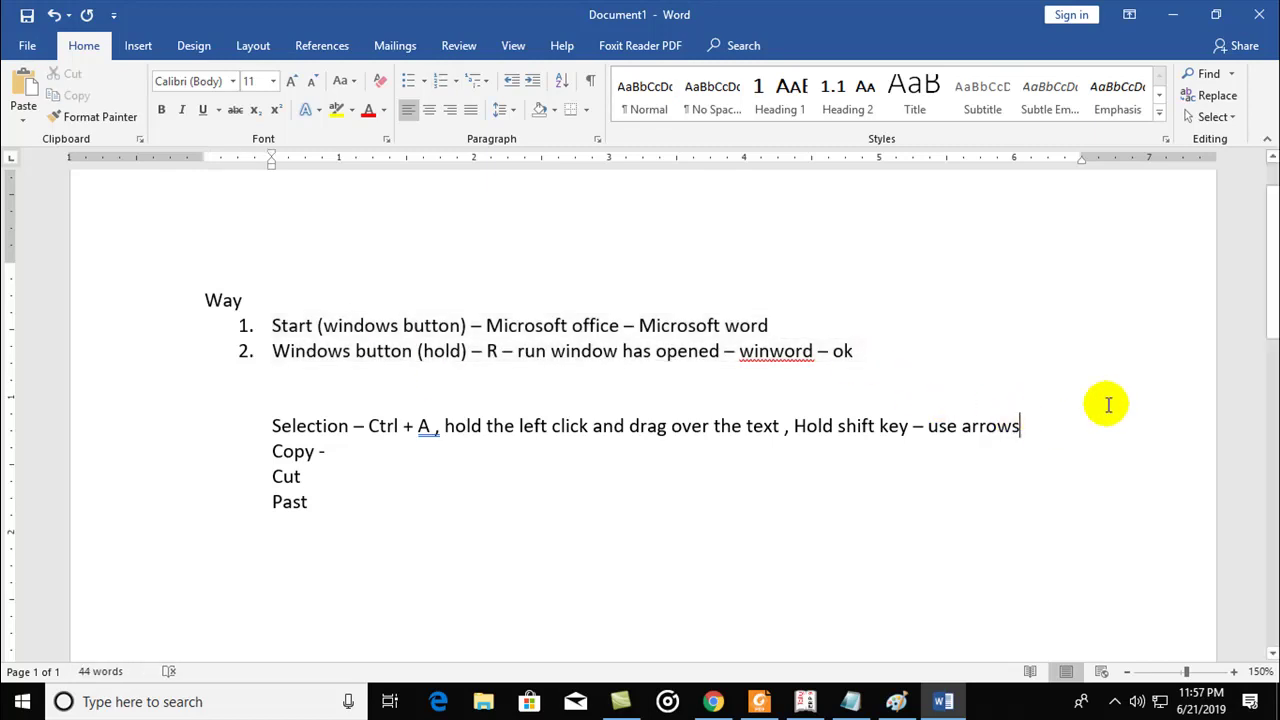
text(, Shift )
text(+)
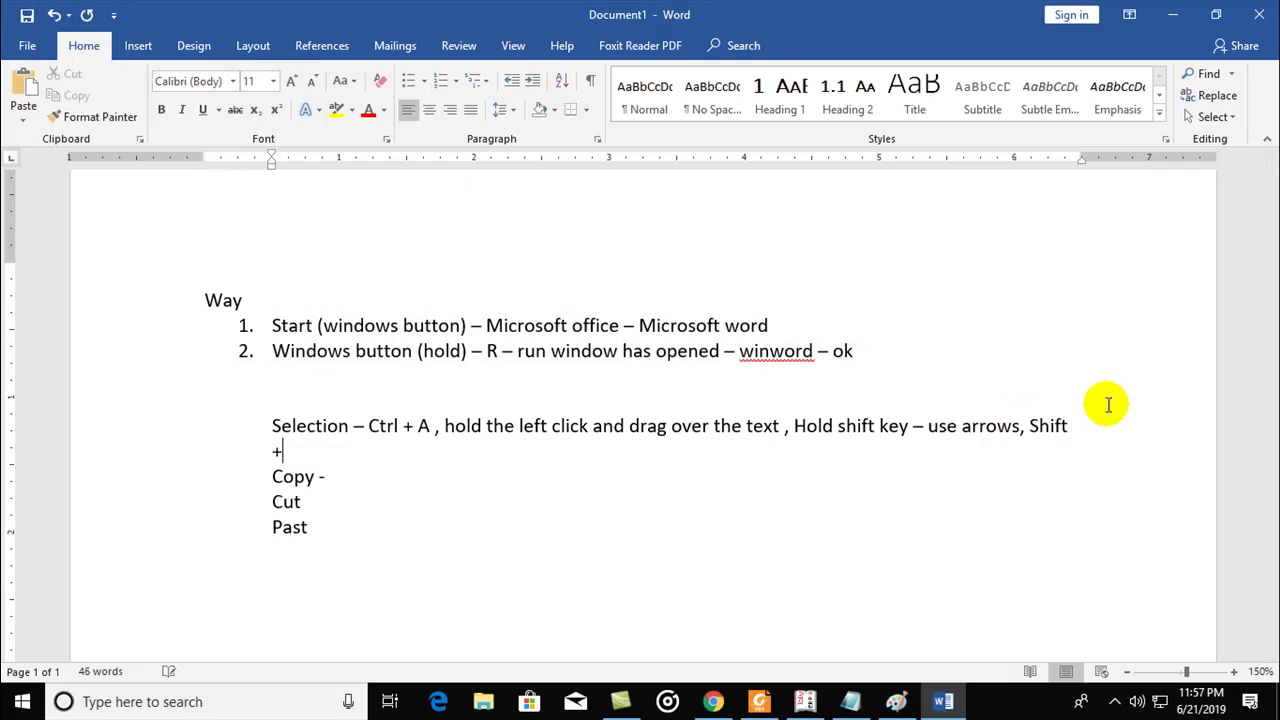
text(home button or end)
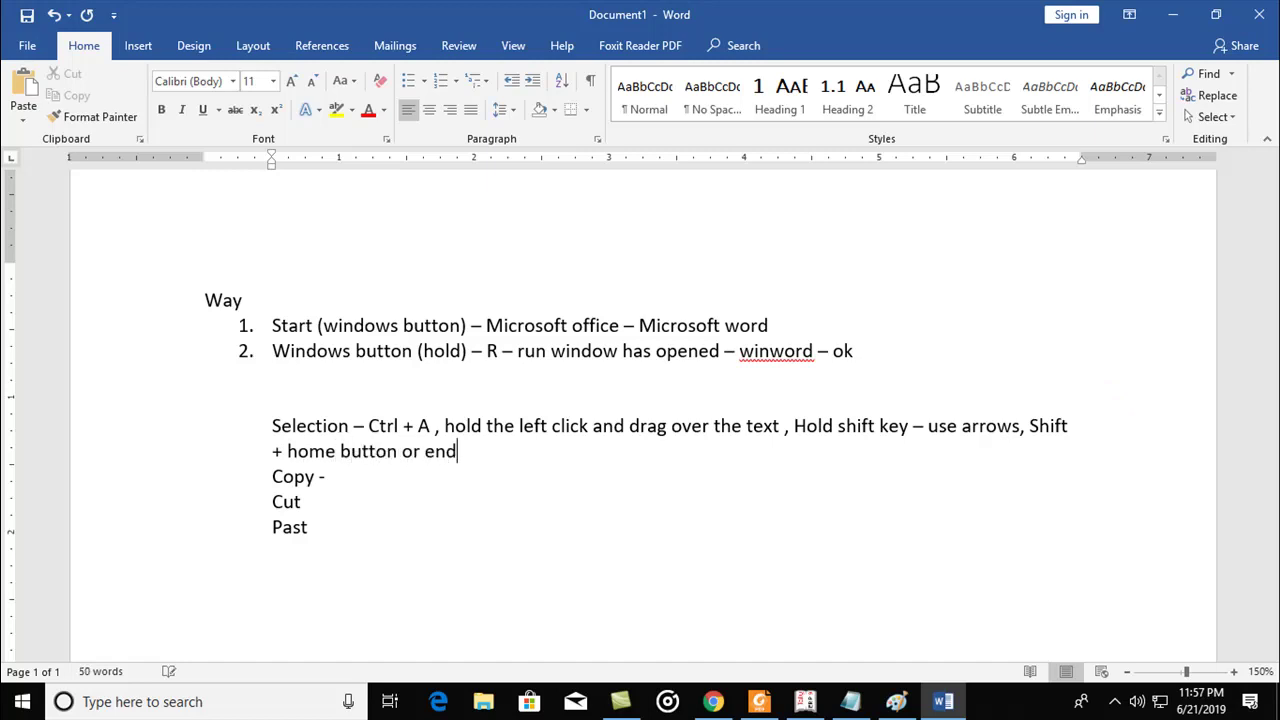
text(. )
text(Mouse - )
text(double , trible )
text(click)
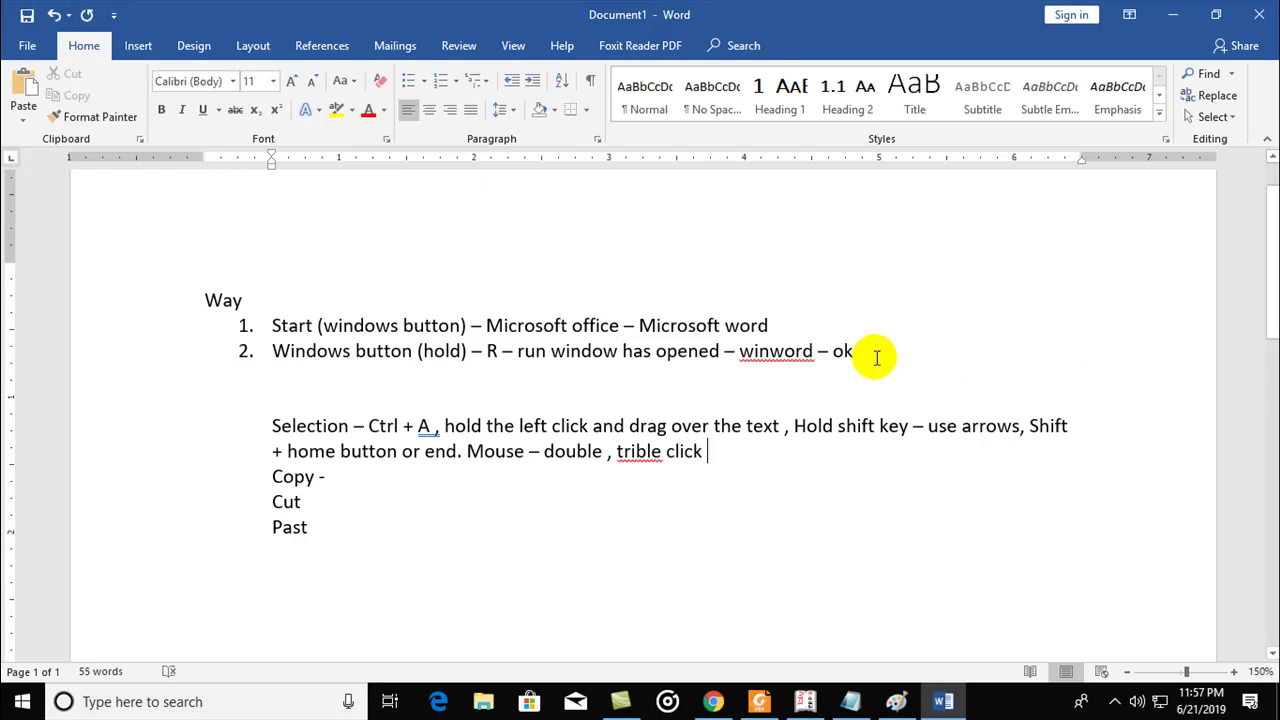
double_click(280, 326)
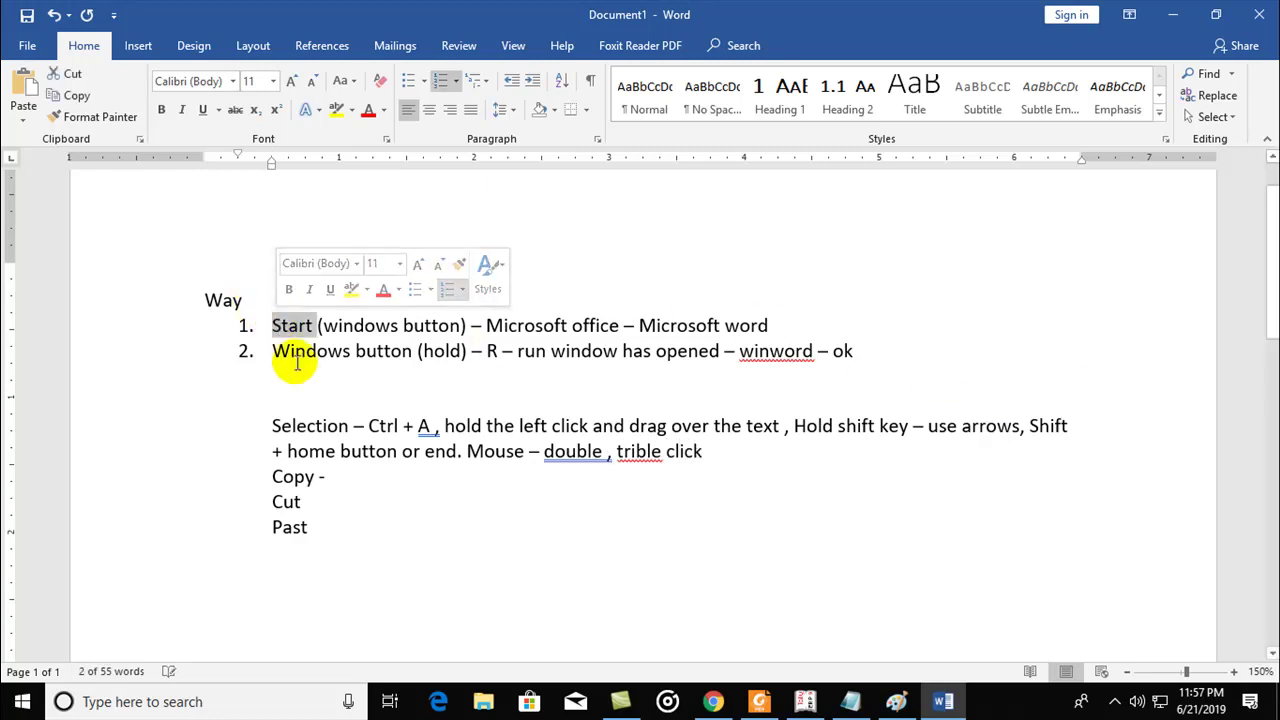
triple_click(300, 327)
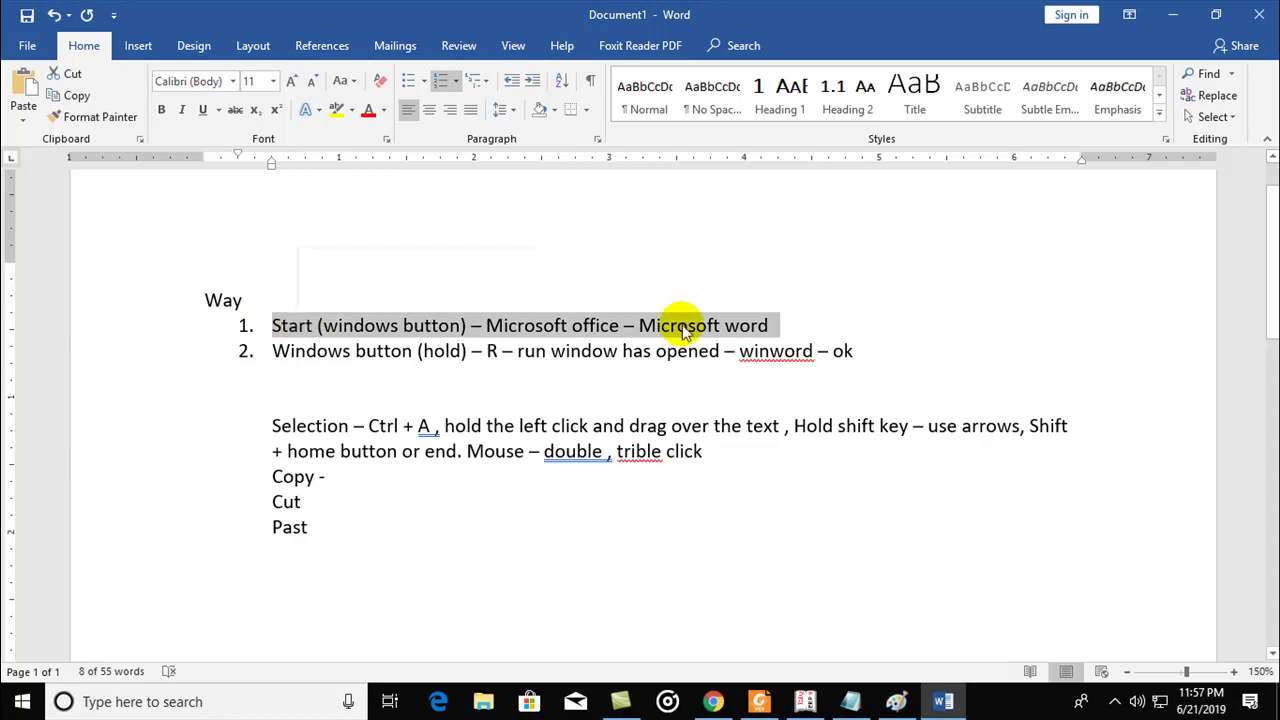
click(708, 459)
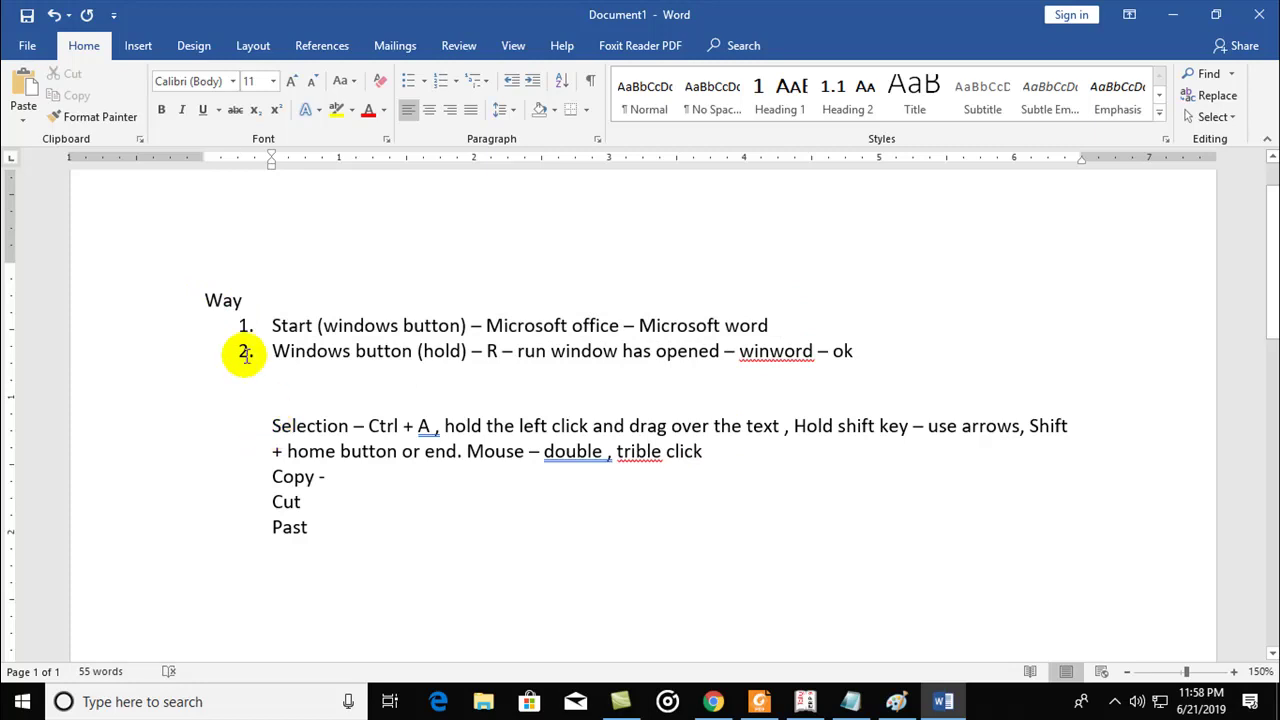
drag(206, 300, 250, 300)
click(330, 477)
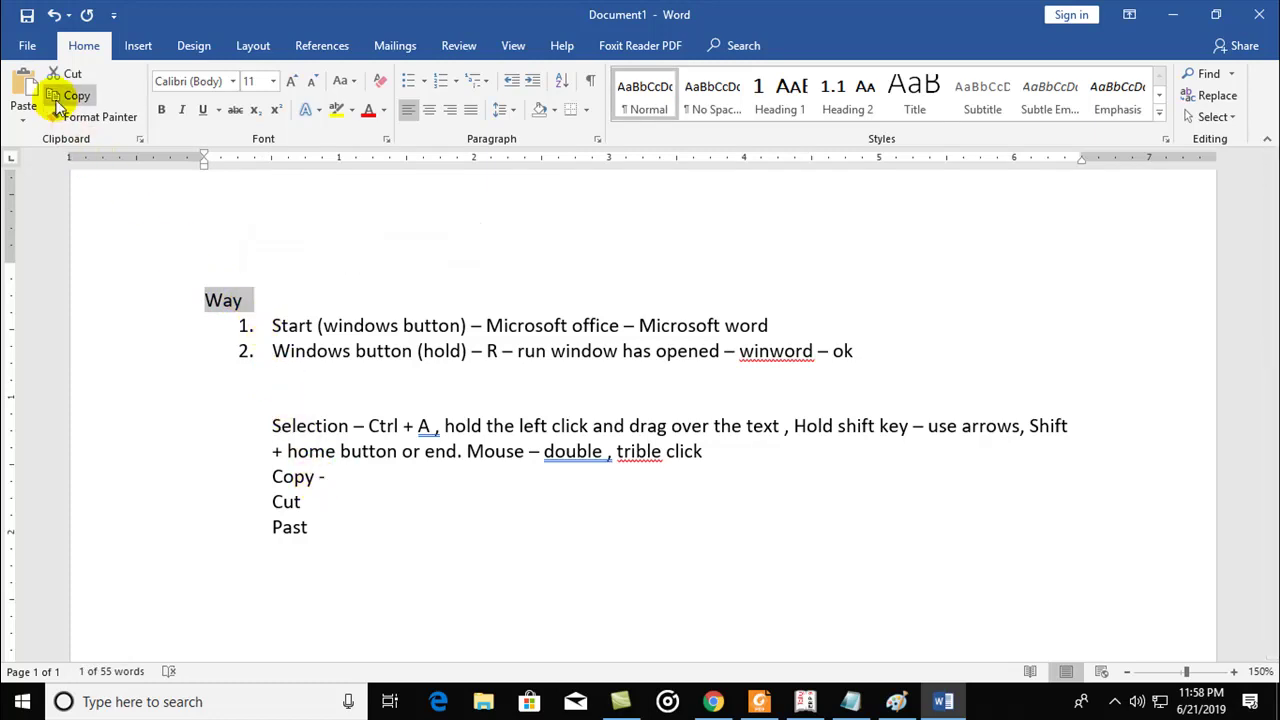
click(261, 302)
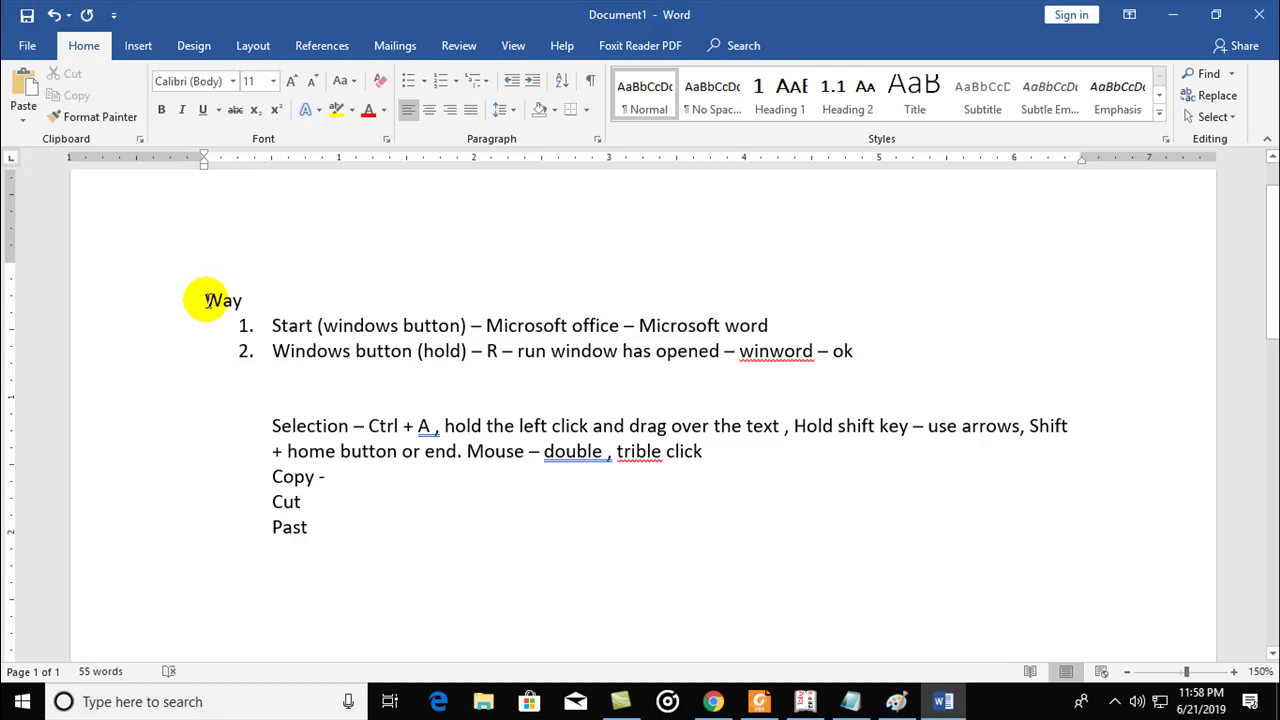
drag(205, 300, 242, 300)
click(80, 96)
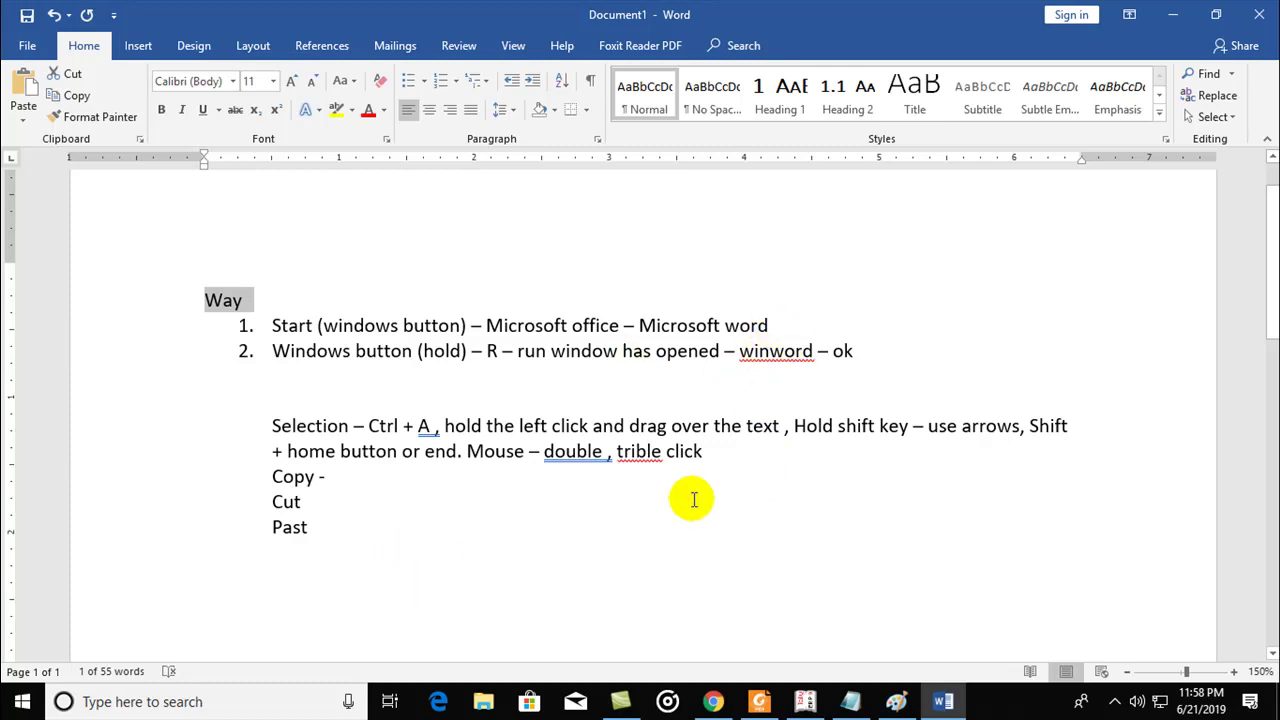
click(279, 403)
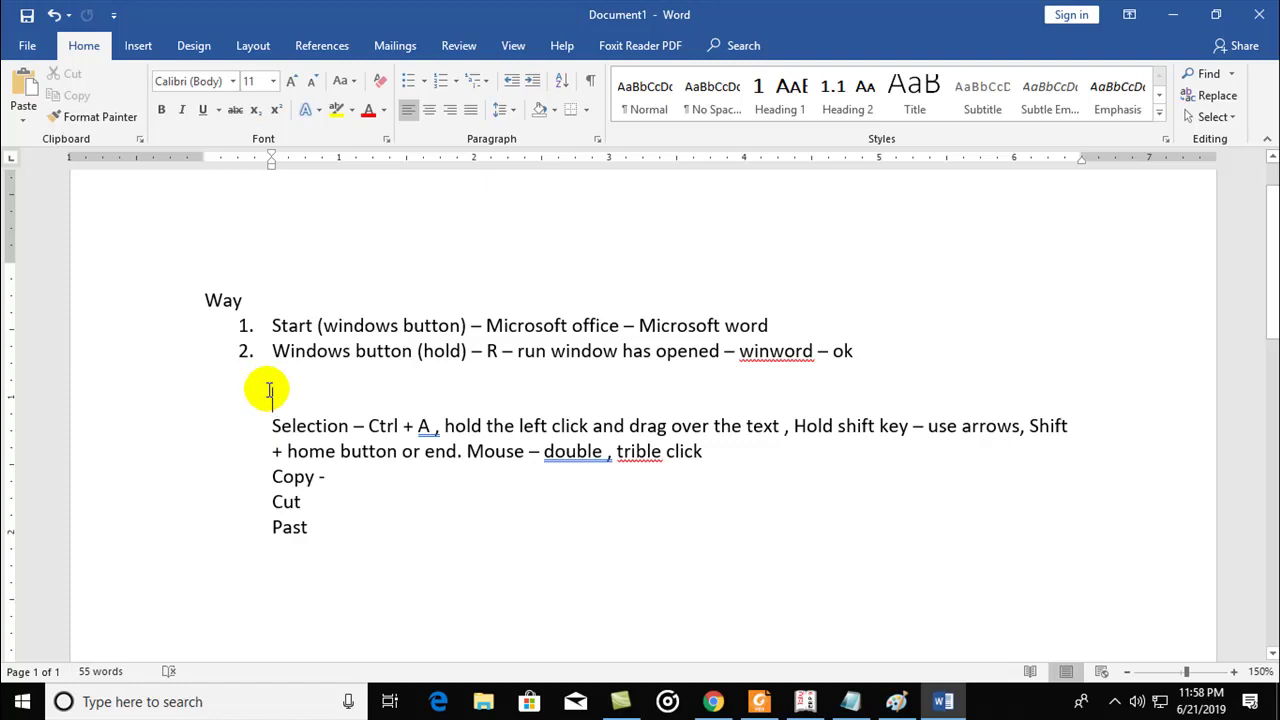
click(22, 103)
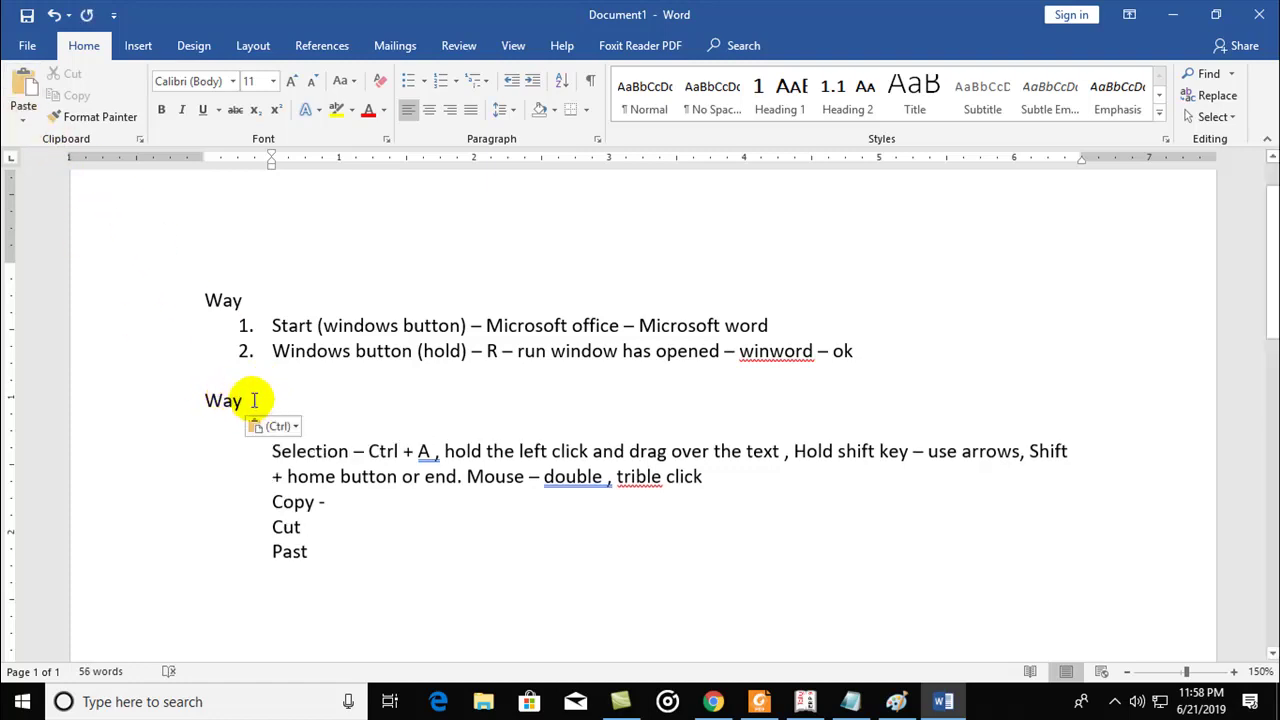
drag(256, 400, 198, 400)
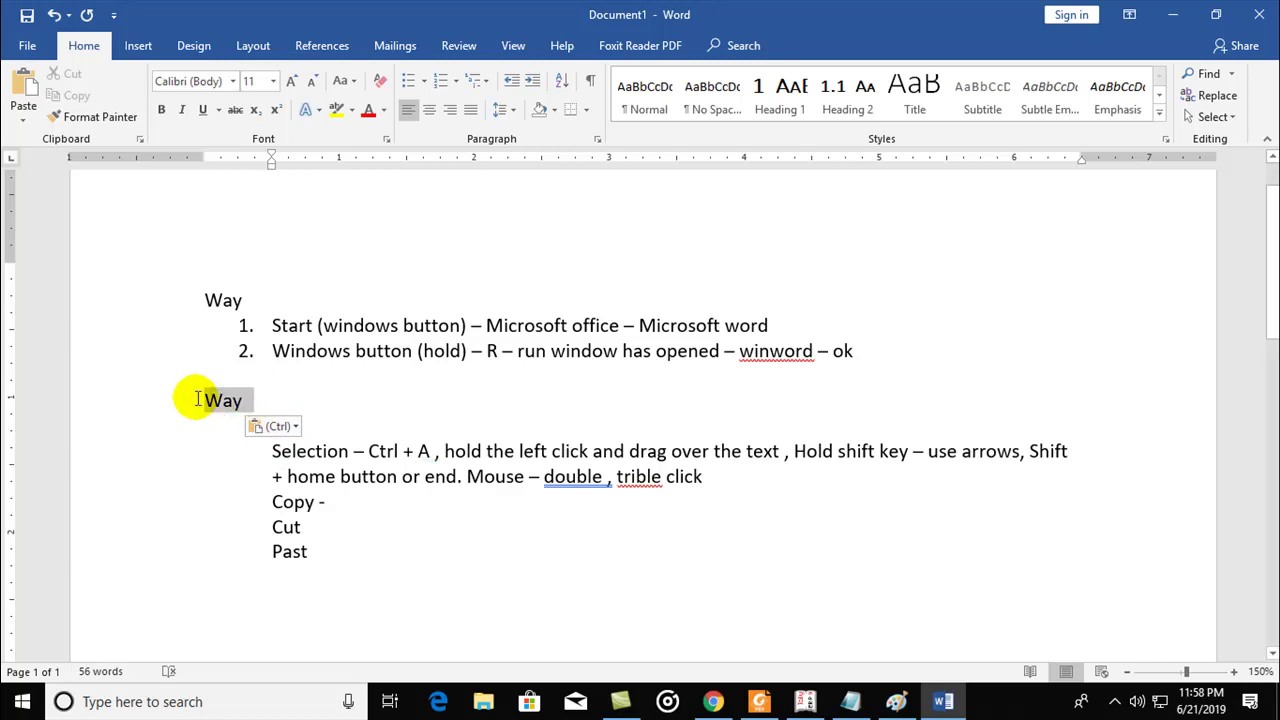
key(Delete)
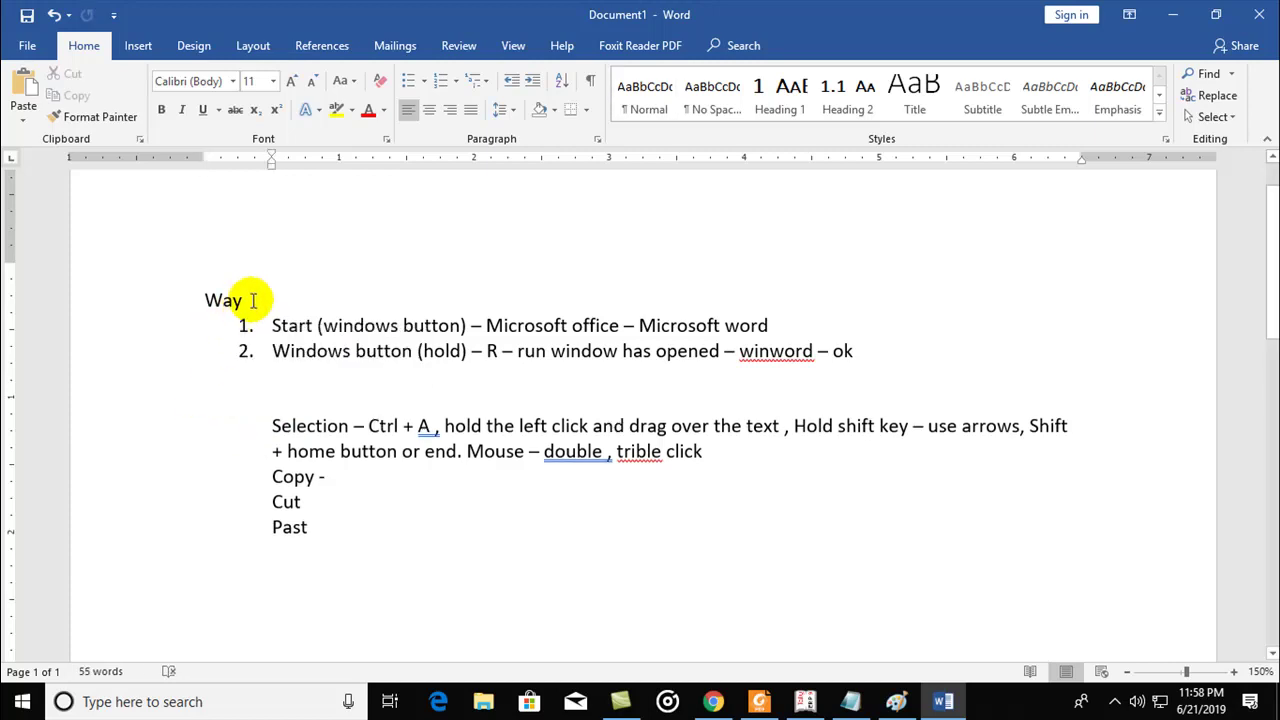
click(197, 300)
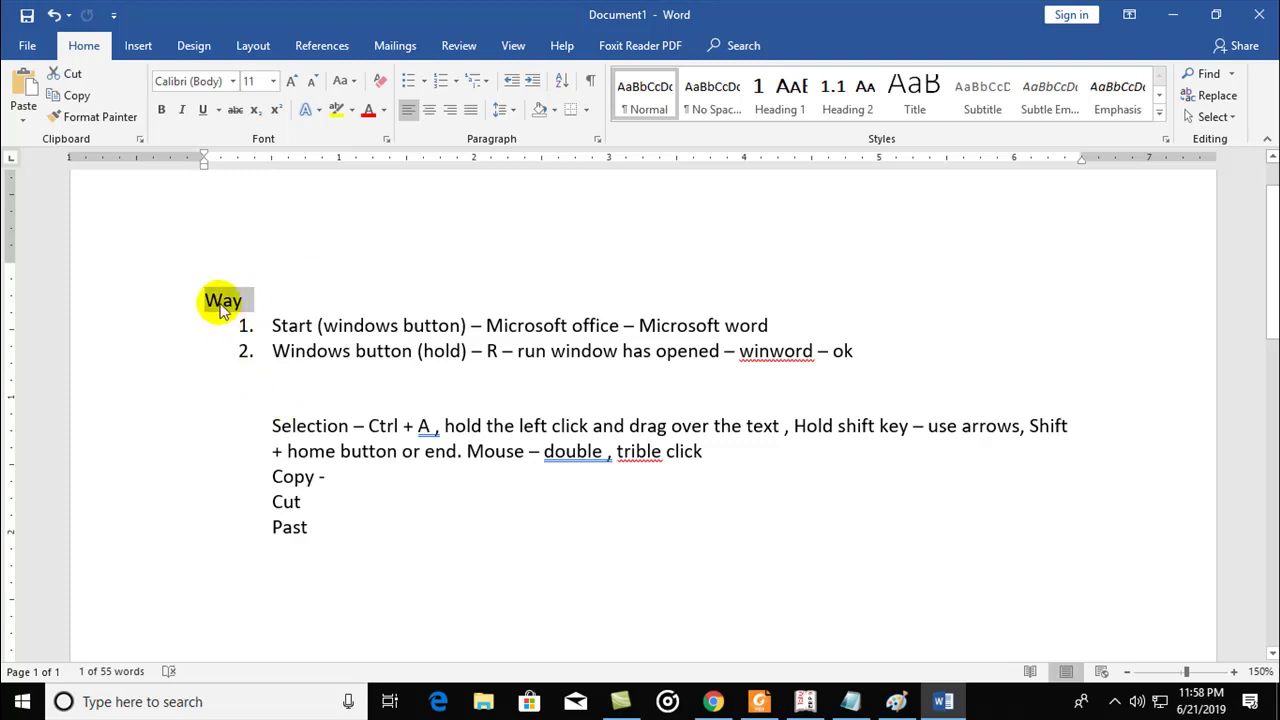
Cut the Way heading and paste it on the empty line below item 2 as step 3.
click(65, 75)
click(320, 355)
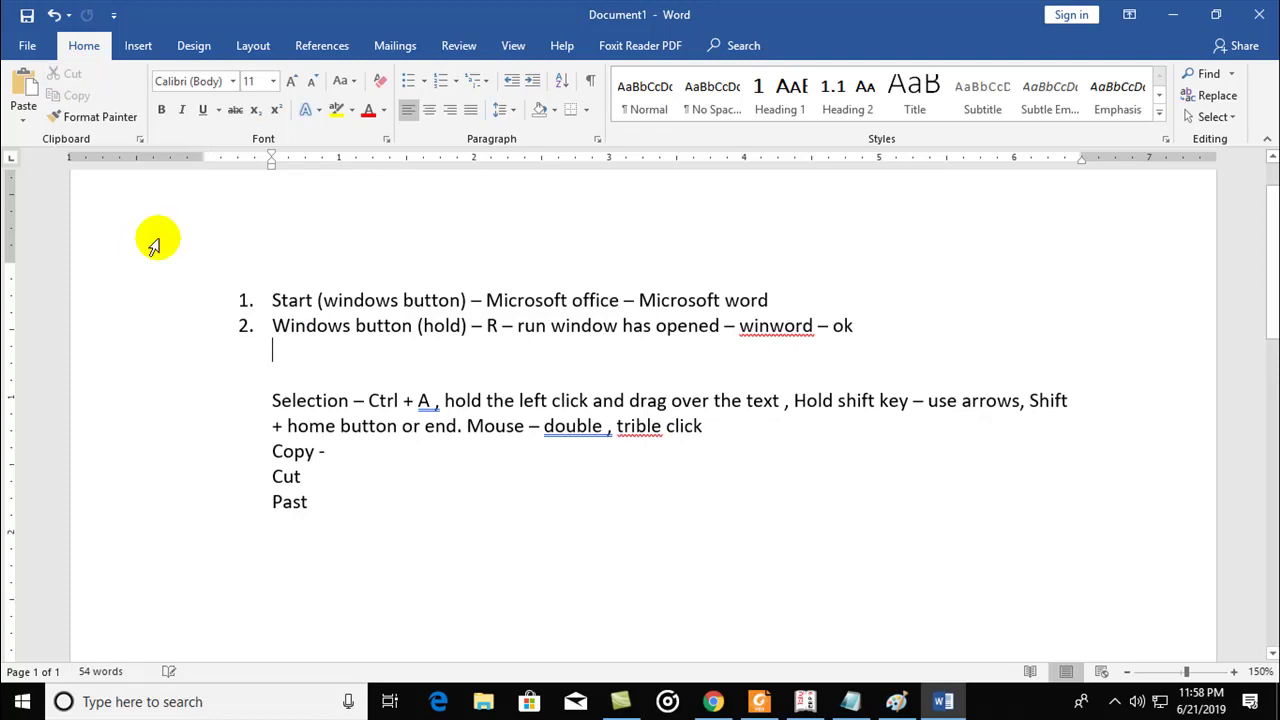
click(23, 108)
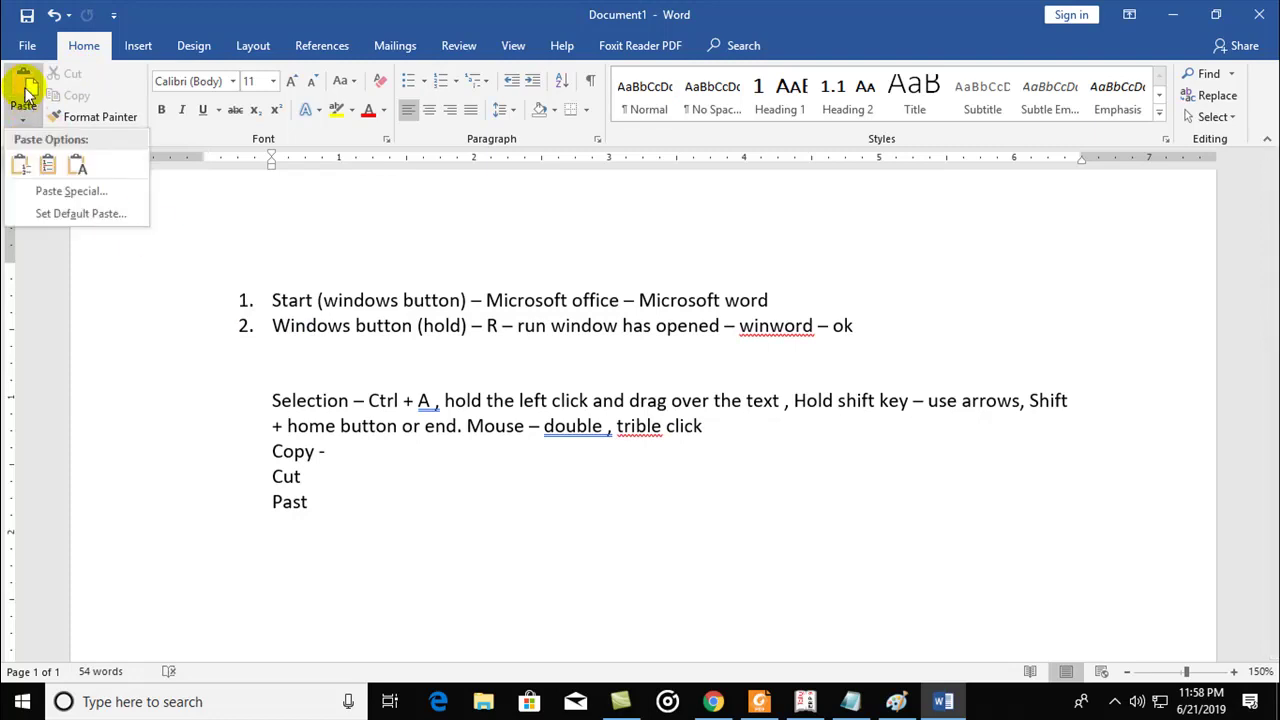
click(23, 88)
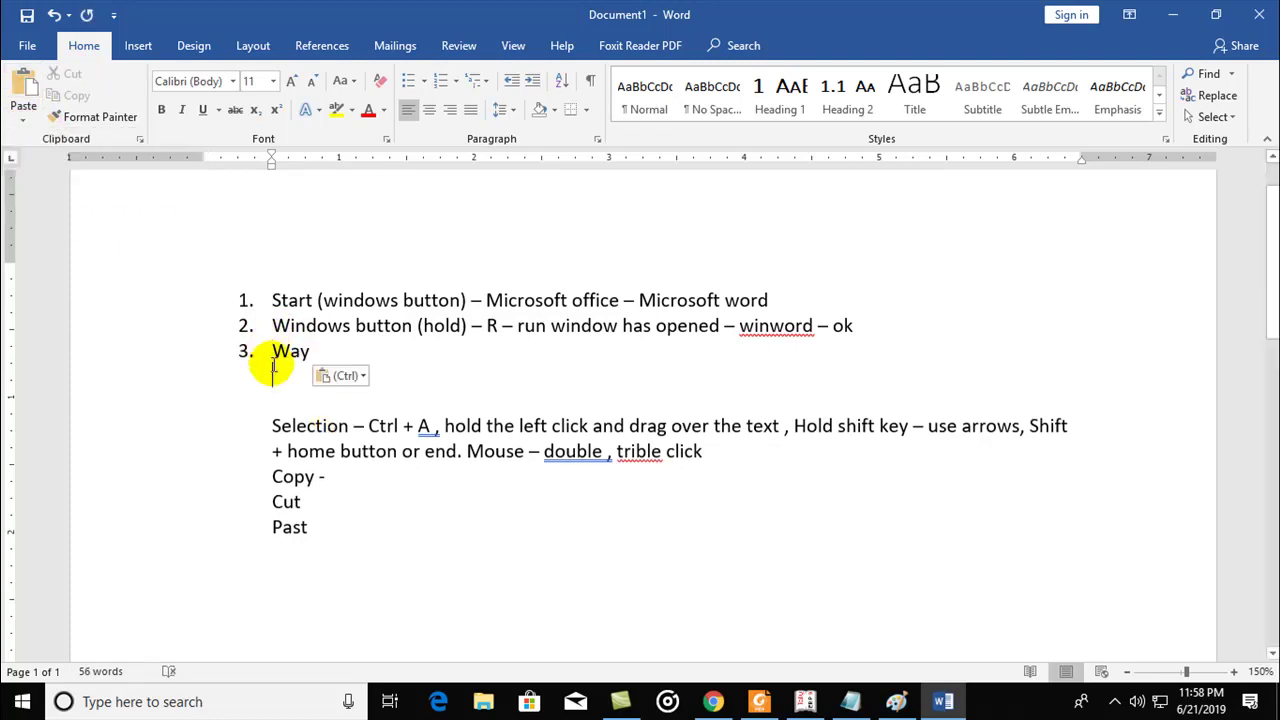
click(363, 477)
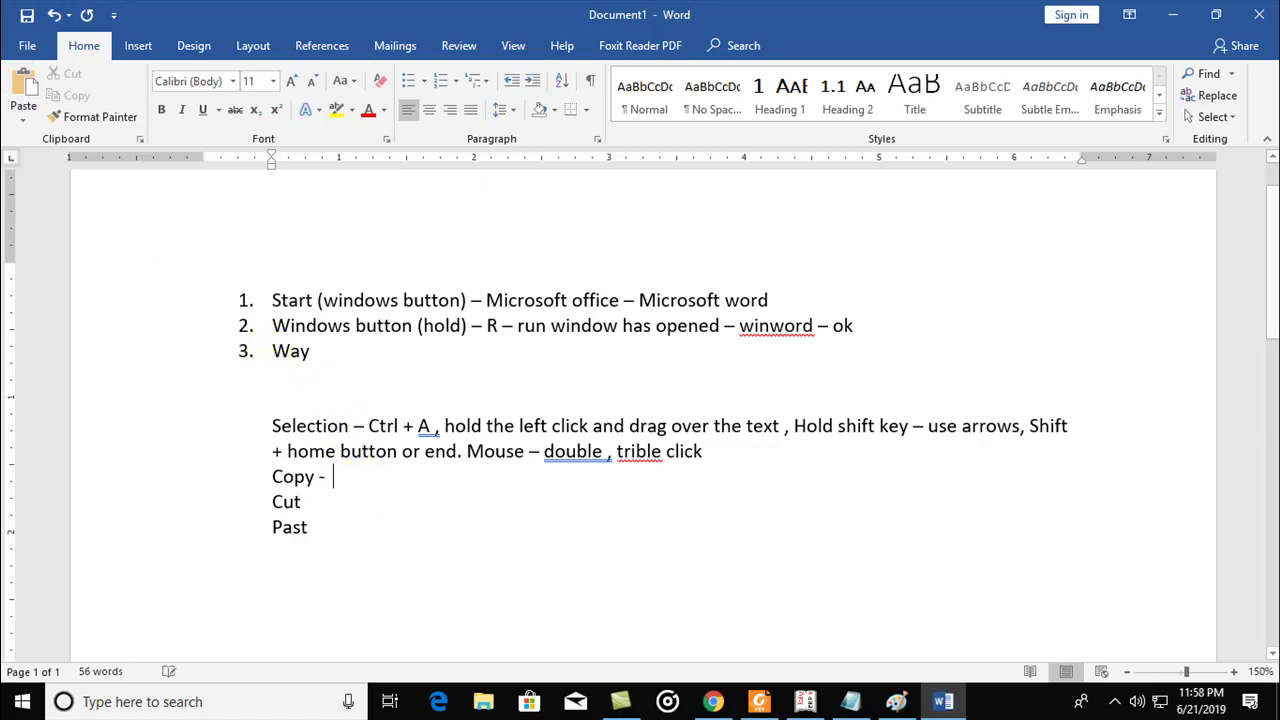
Complete the Copy line with 'It copied the text – Ctrl + C, Home ribbon - copy'.
text(It mo)
key(BackSpace)
key(BackSpace)
text(copied the text )
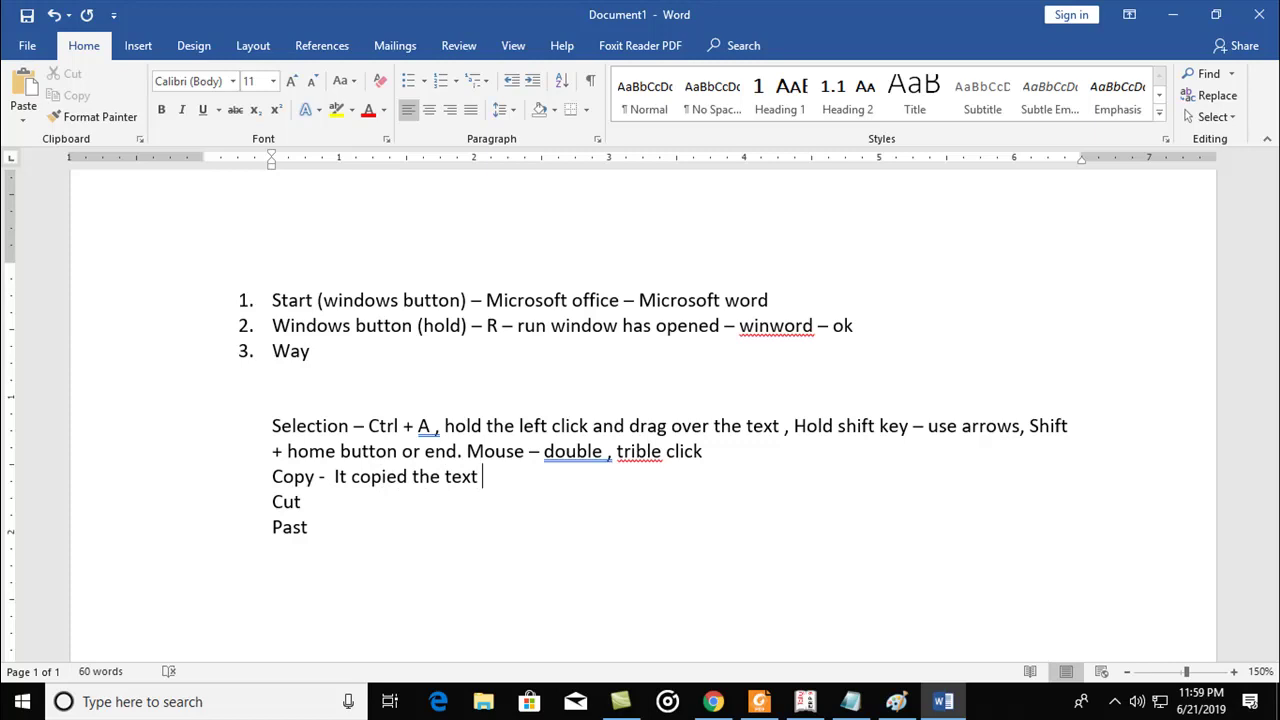
text(- Ctrl )
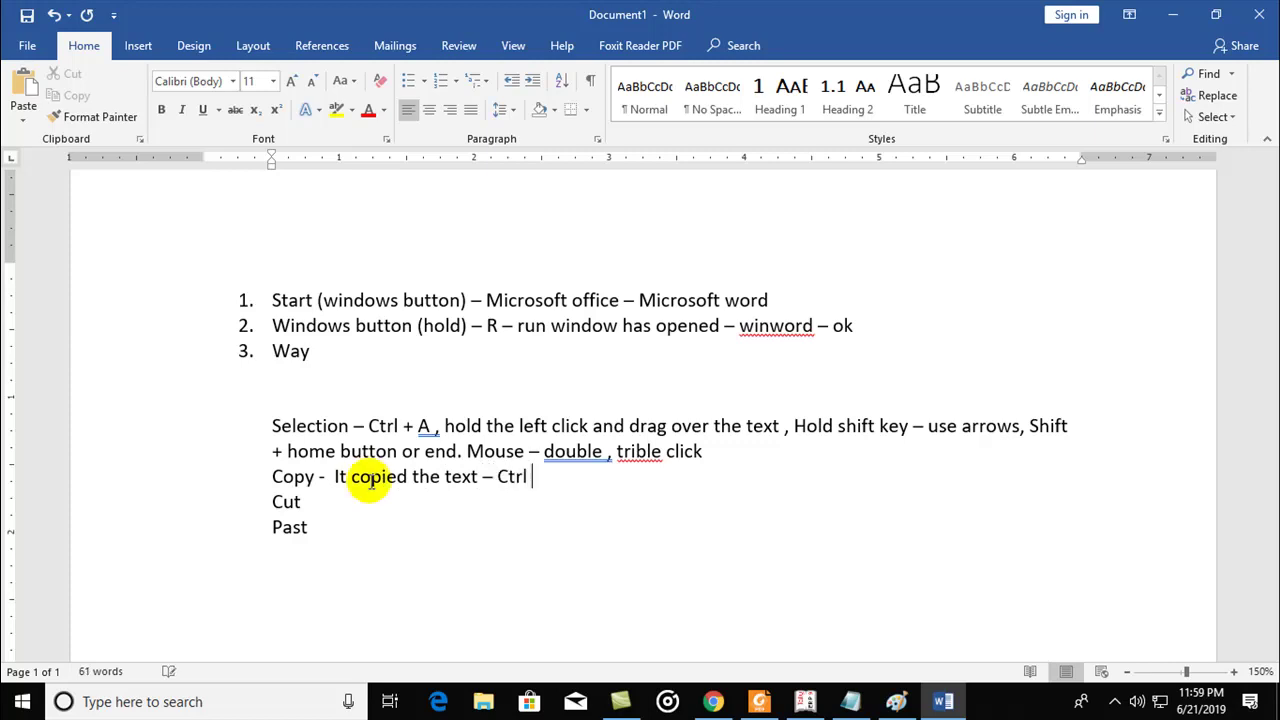
text(+ C,)
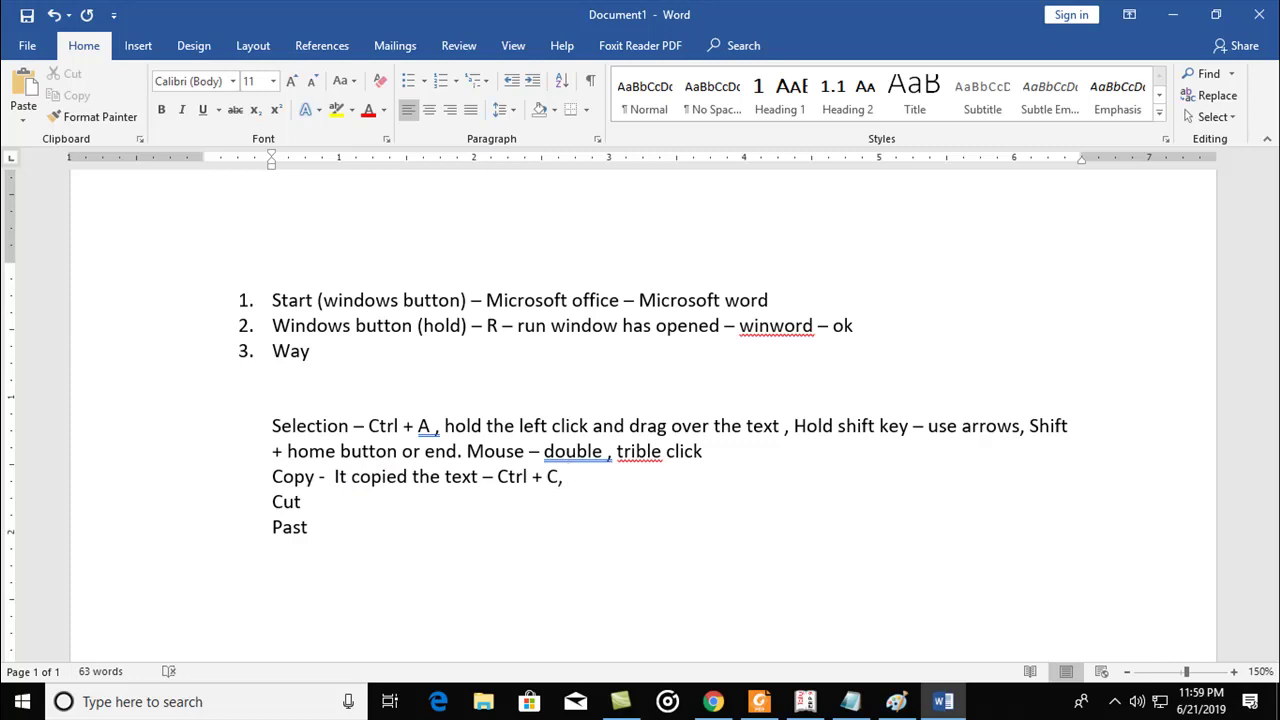
text(HOme ribbon - )
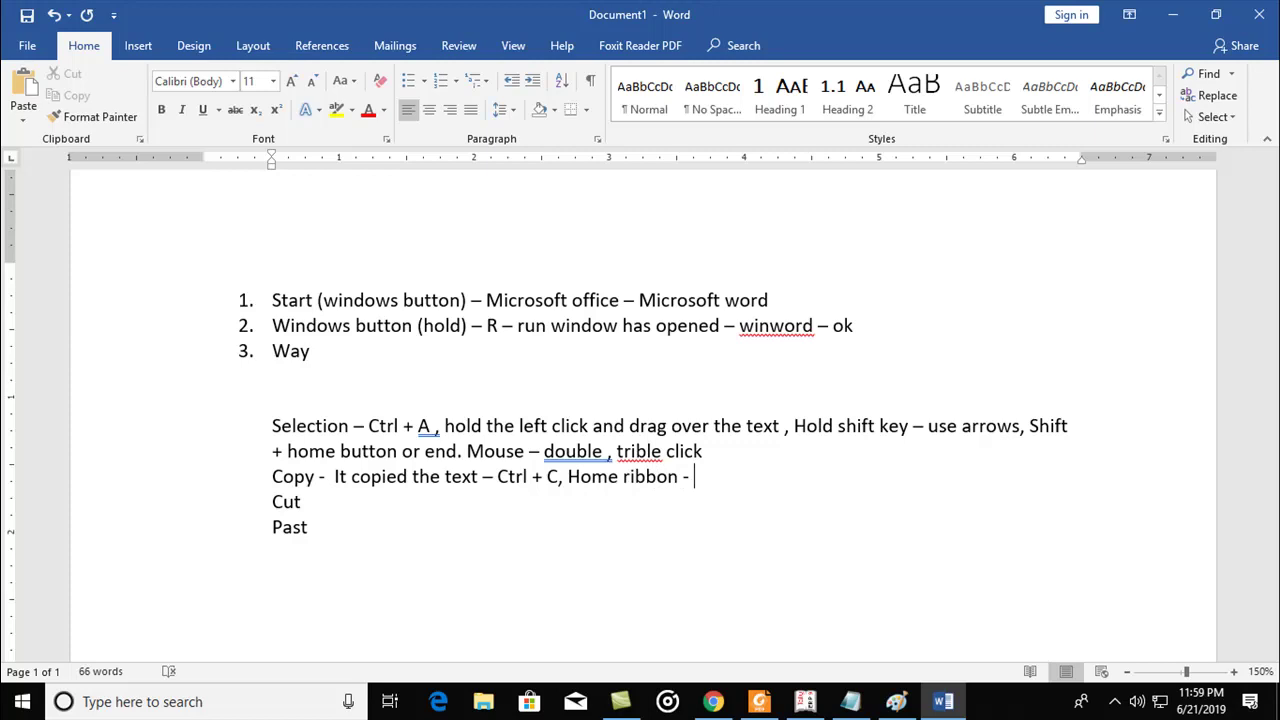
text(copy)
Add a dash after 'Cut' to begin its note.
click(301, 501)
text(- Ctrl)
key(BackSpace)
key(BackSpace)
key(BackSpace)
key(BackSpace)
Write 'It moved the text – Ctrl + X , home ribbon - cut' on the Cut line, then go to the Past line.
text(It moved the text –)
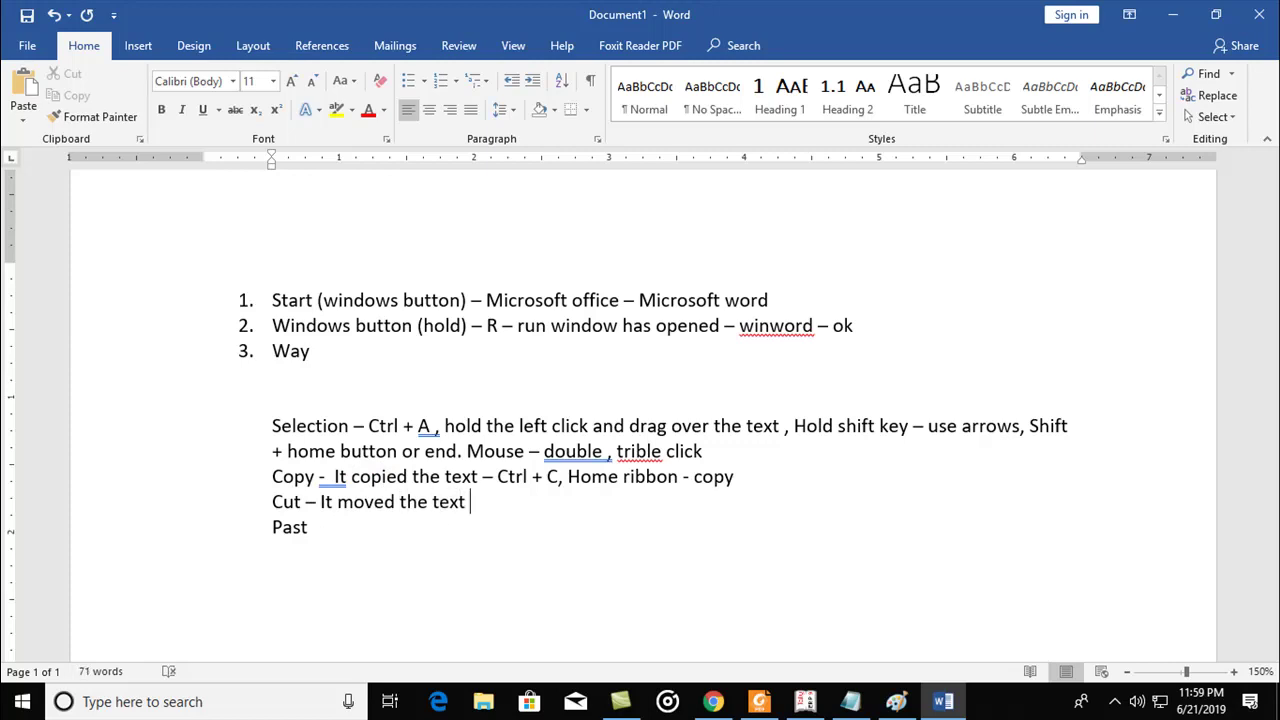
text( Ctrl + X , home ribbo)
key(BackSpace)
text(bon - cut)
click(308, 527)
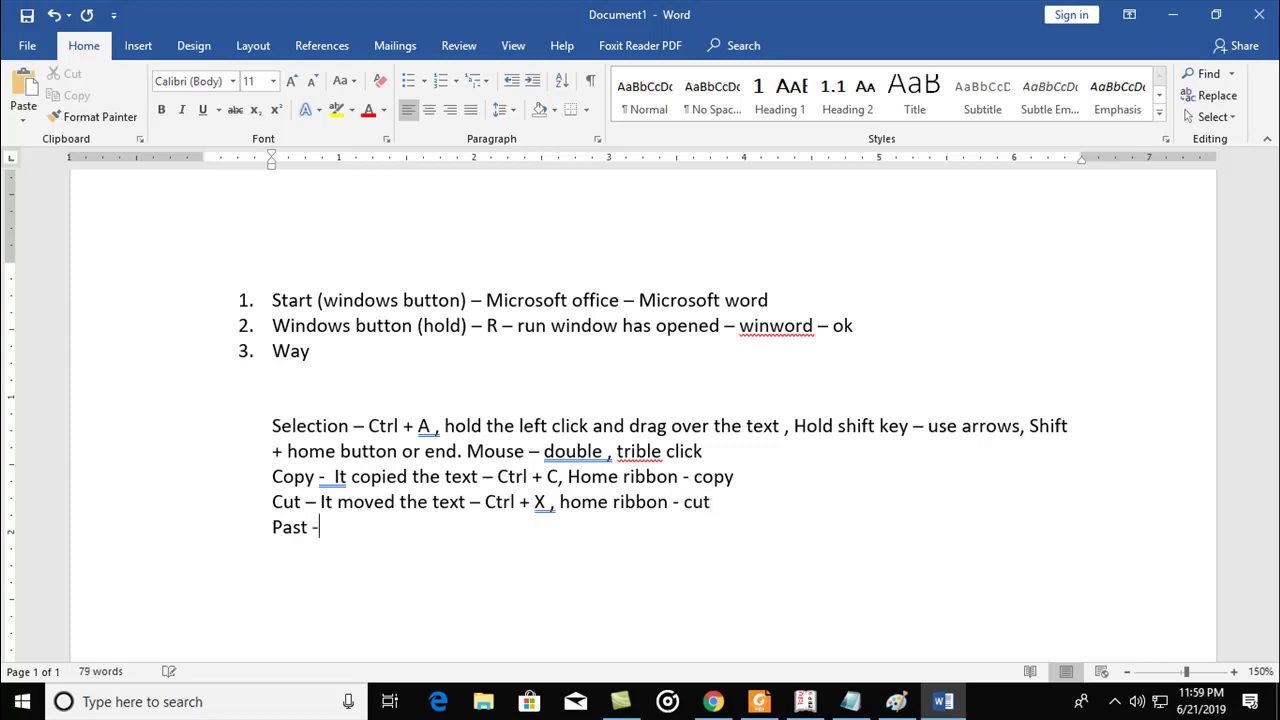